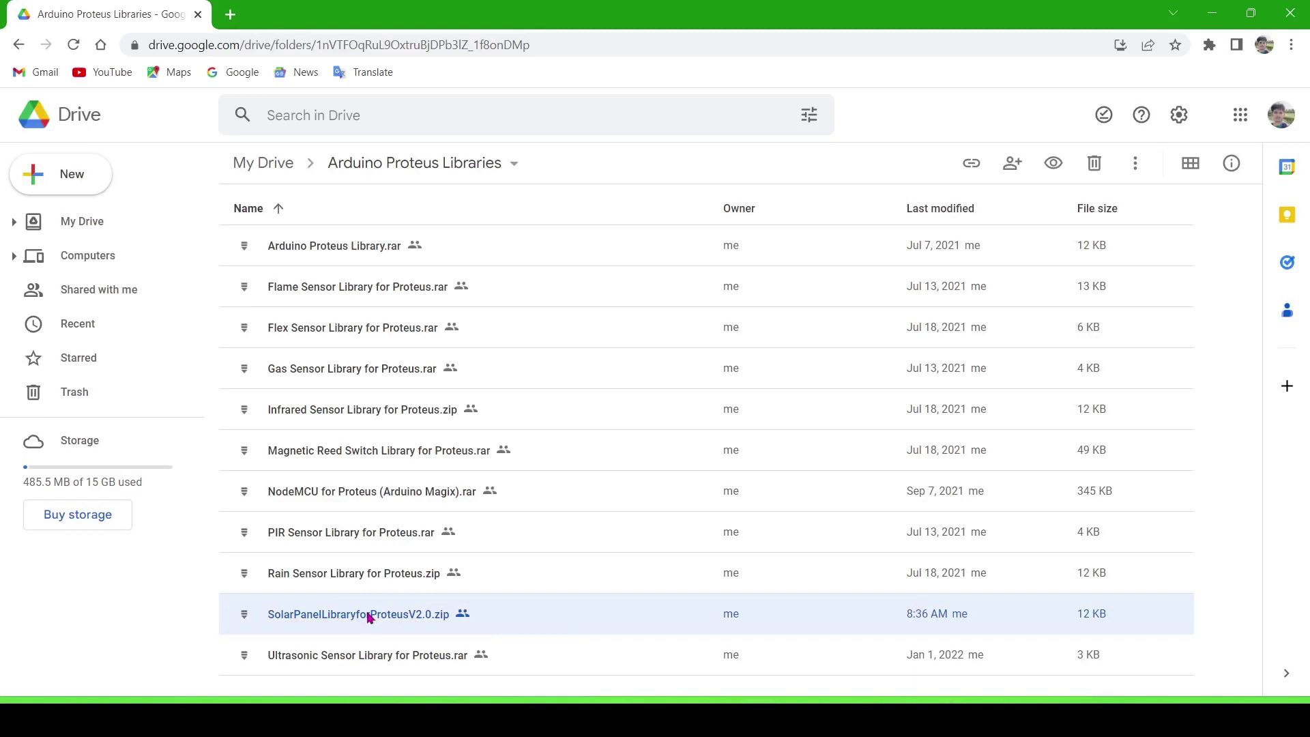
- Preview the SolarPanelLibraryforProteusV2.0.zip contents in Google Drive, then download the whole zip
{"action": "double_click", "coordinate": [368, 617]}
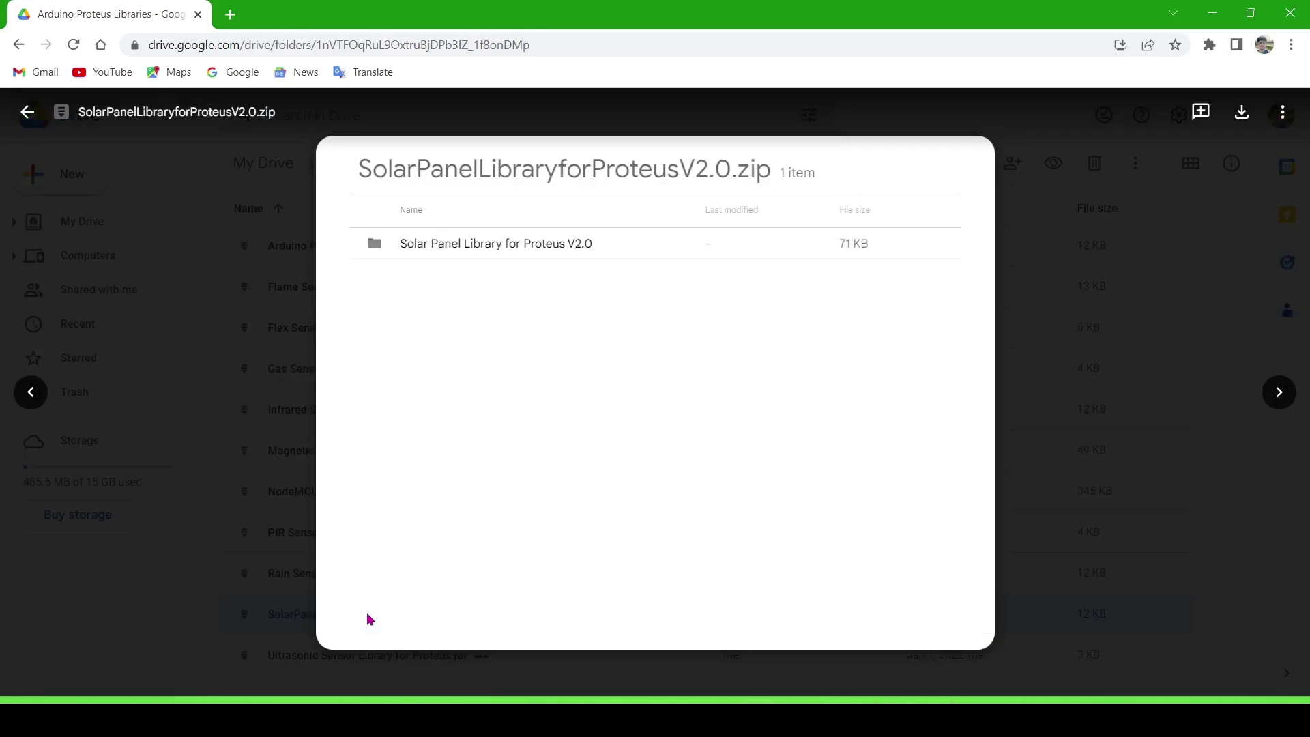
{"action": "left_click", "coordinate": [525, 248]}
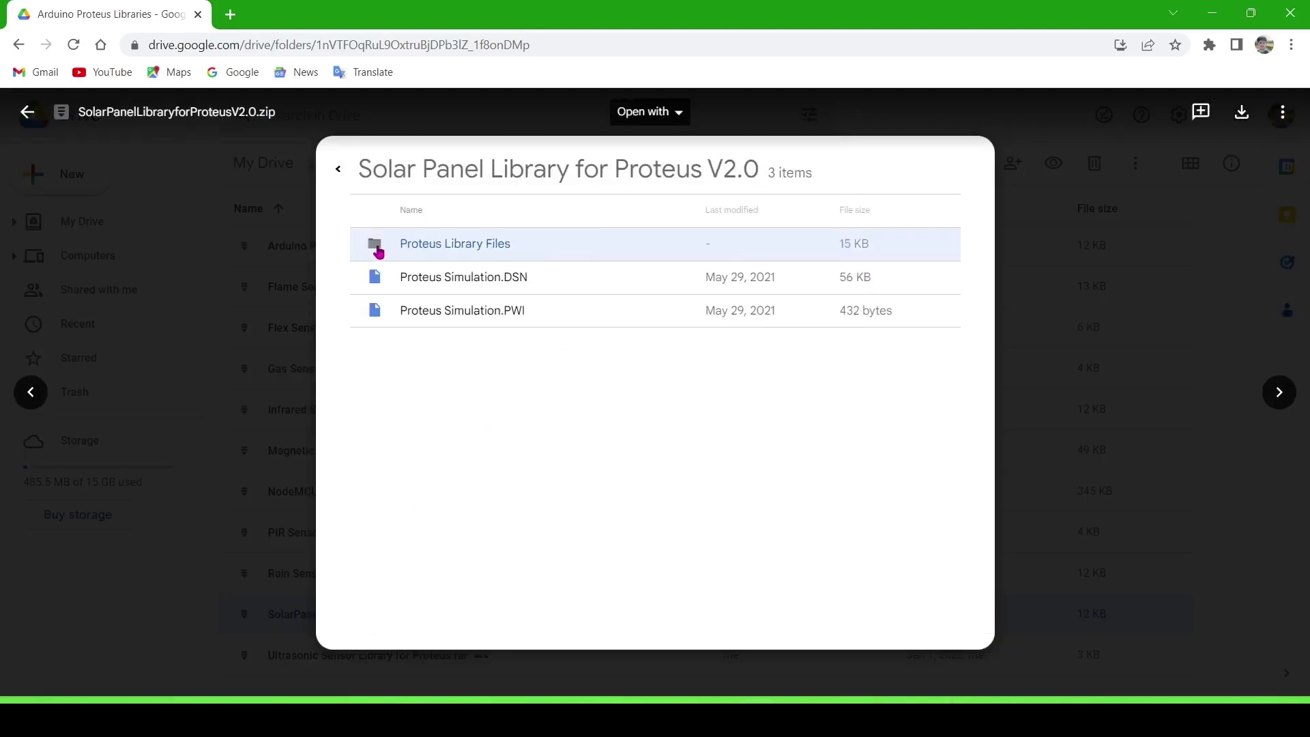
{"action": "left_click", "coordinate": [339, 169]}
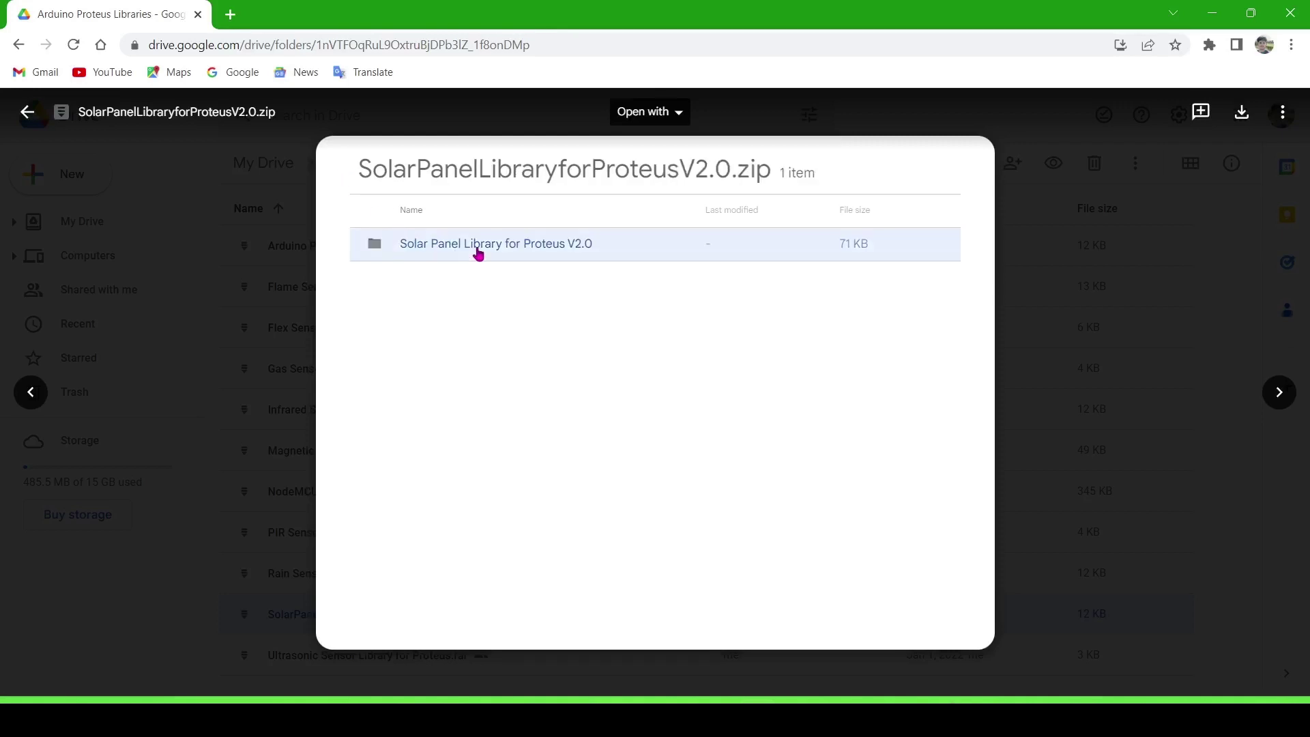
{"action": "left_click", "coordinate": [1242, 111]}
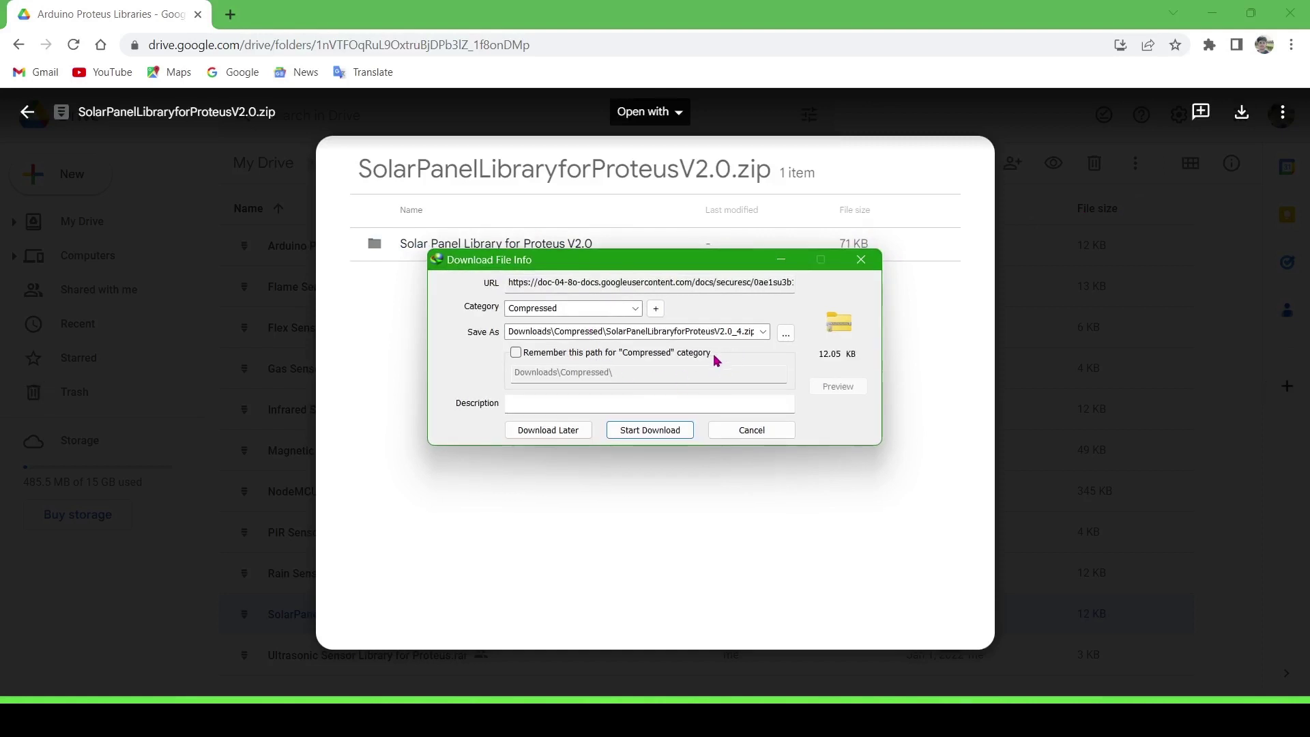
- Set the download location to the Downloads folder and start downloading the solar panel zip
{"action": "left_click", "coordinate": [785, 336]}
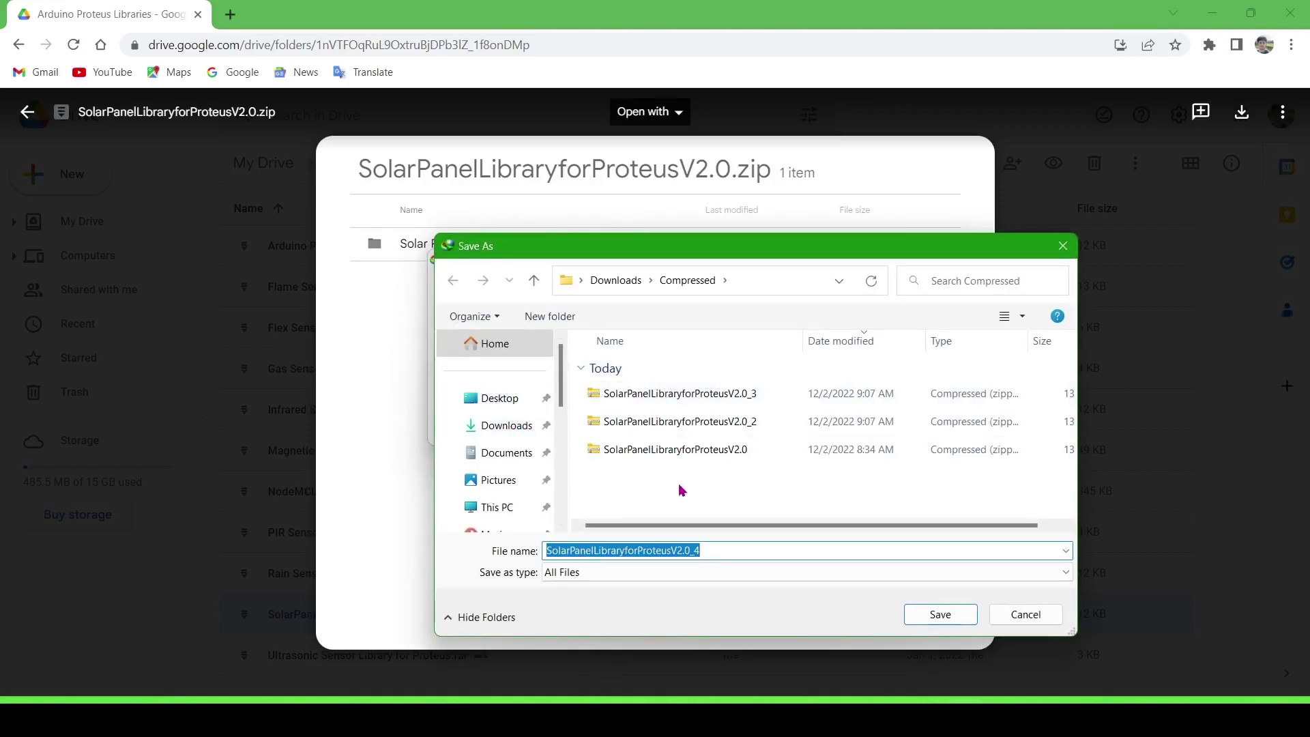
{"action": "left_click", "coordinate": [506, 427]}
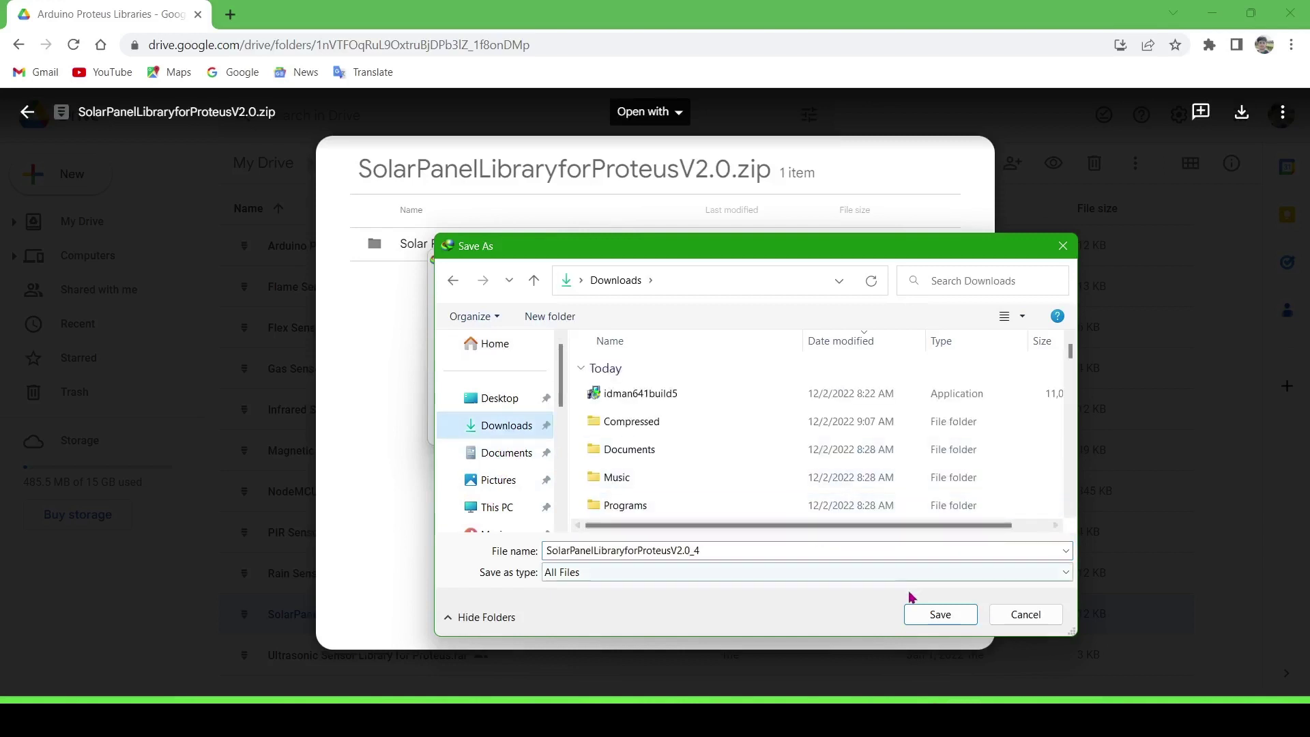
{"action": "left_click", "coordinate": [938, 614]}
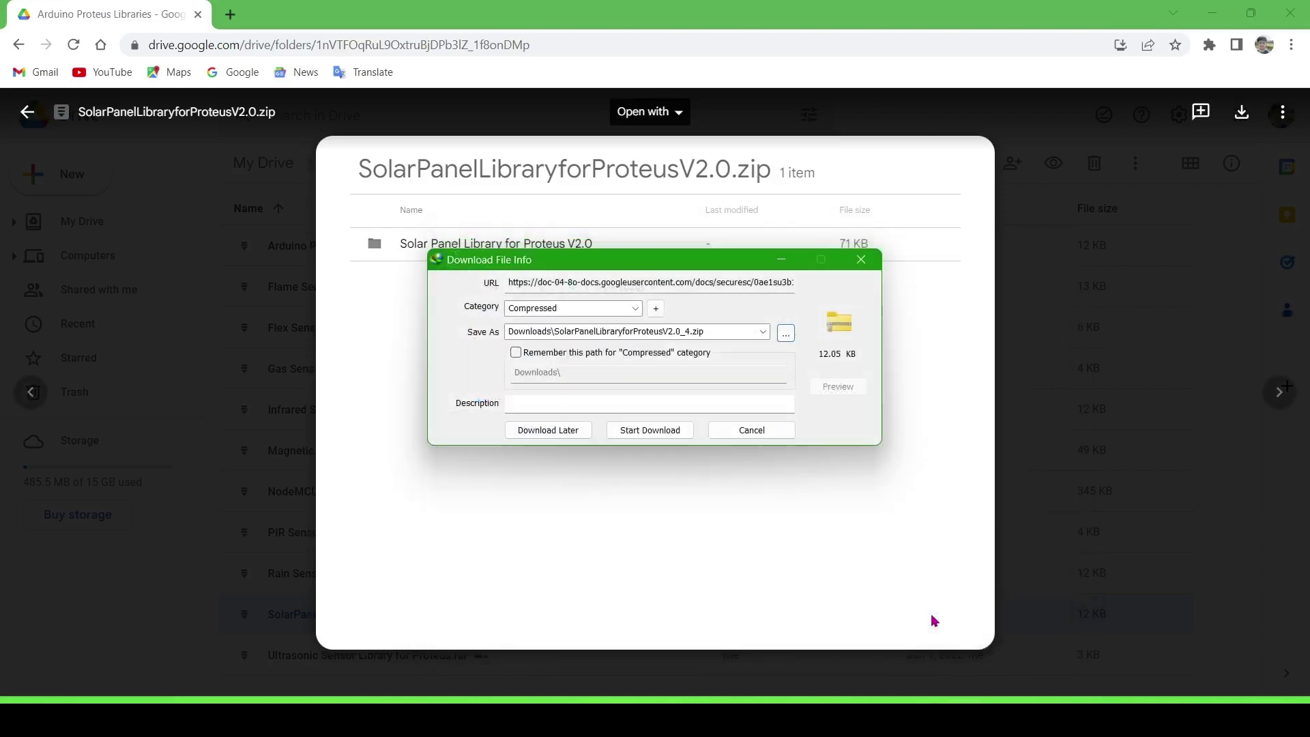
{"action": "left_click", "coordinate": [661, 430]}
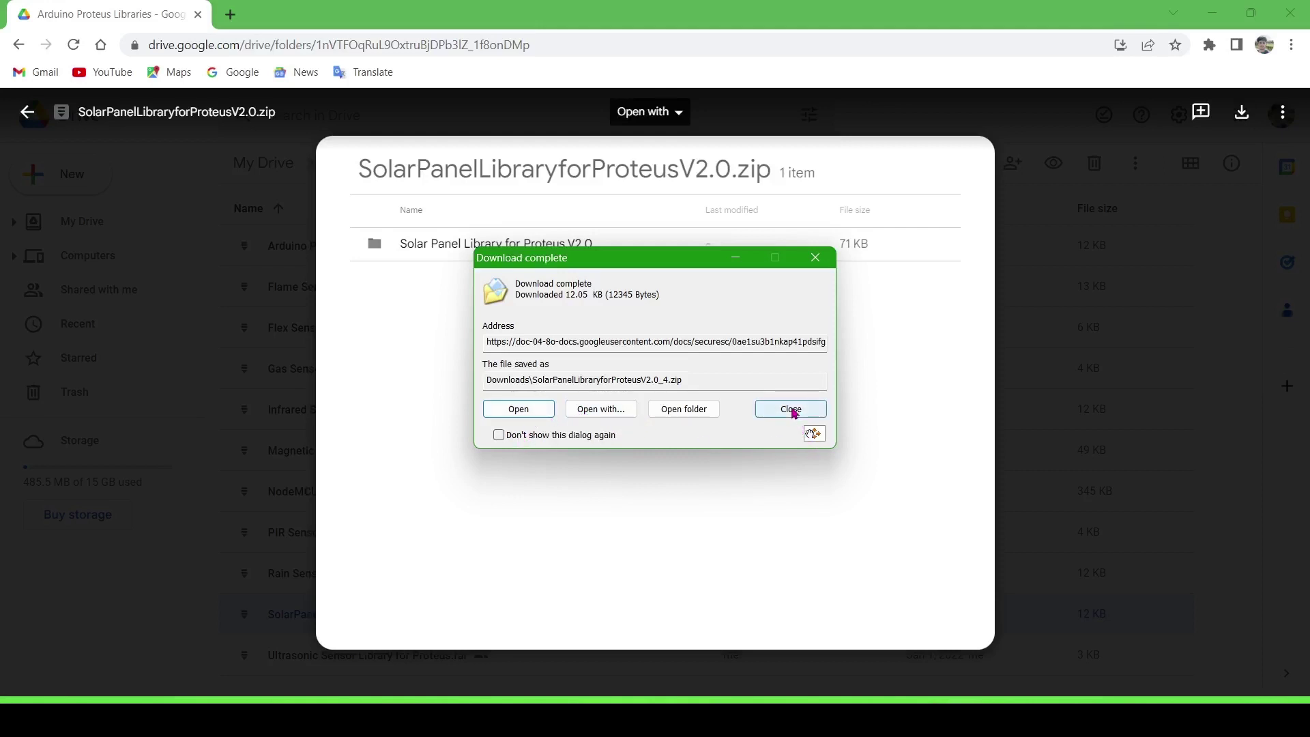
- Open the downloaded zip in a maximized File Explorer and return to the Downloads folder
{"action": "left_click", "coordinate": [531, 408]}
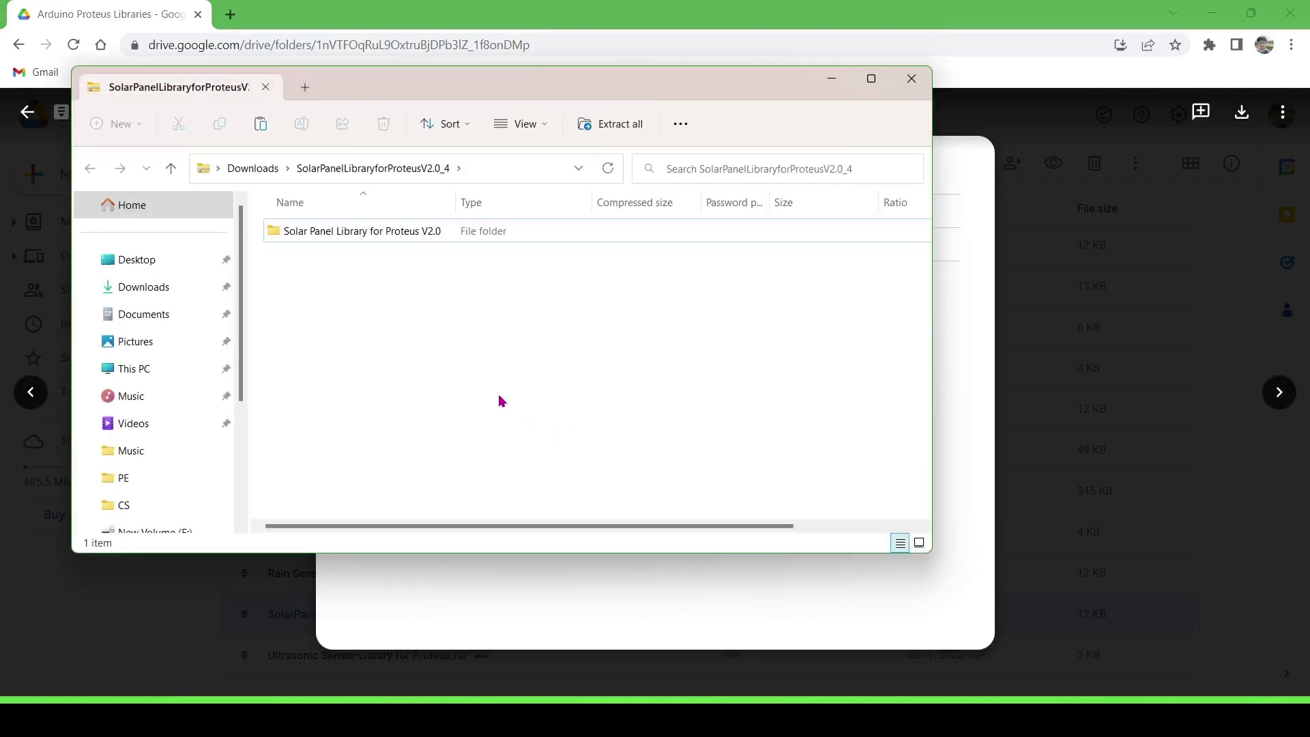
{"action": "left_click", "coordinate": [870, 79]}
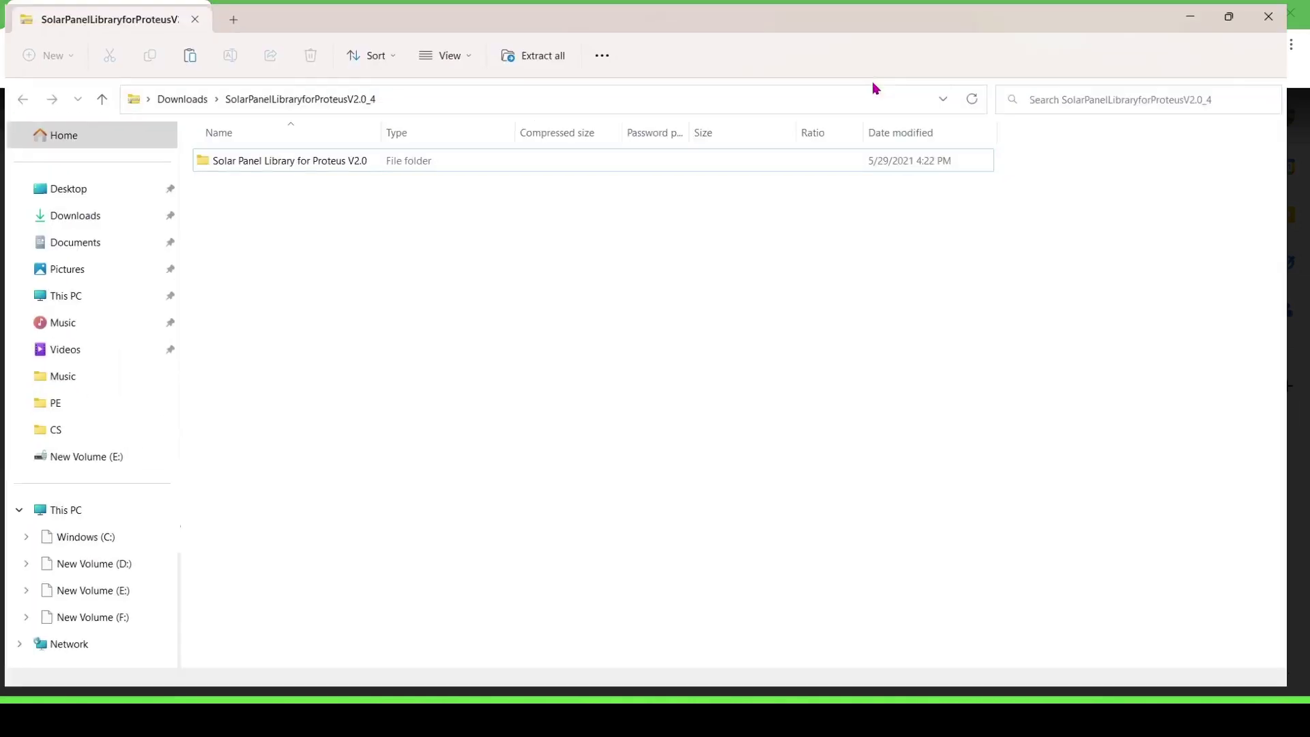
{"action": "right_click", "coordinate": [260, 163]}
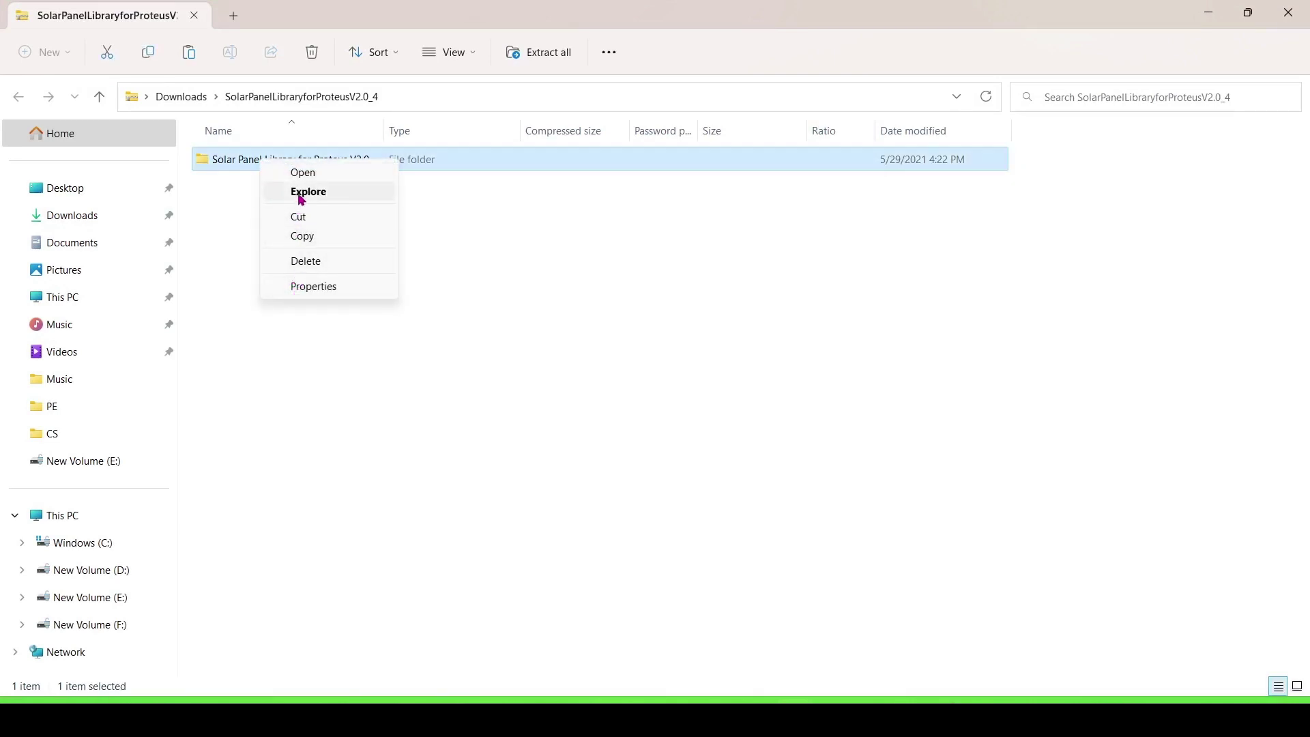
{"action": "left_click", "coordinate": [239, 276]}
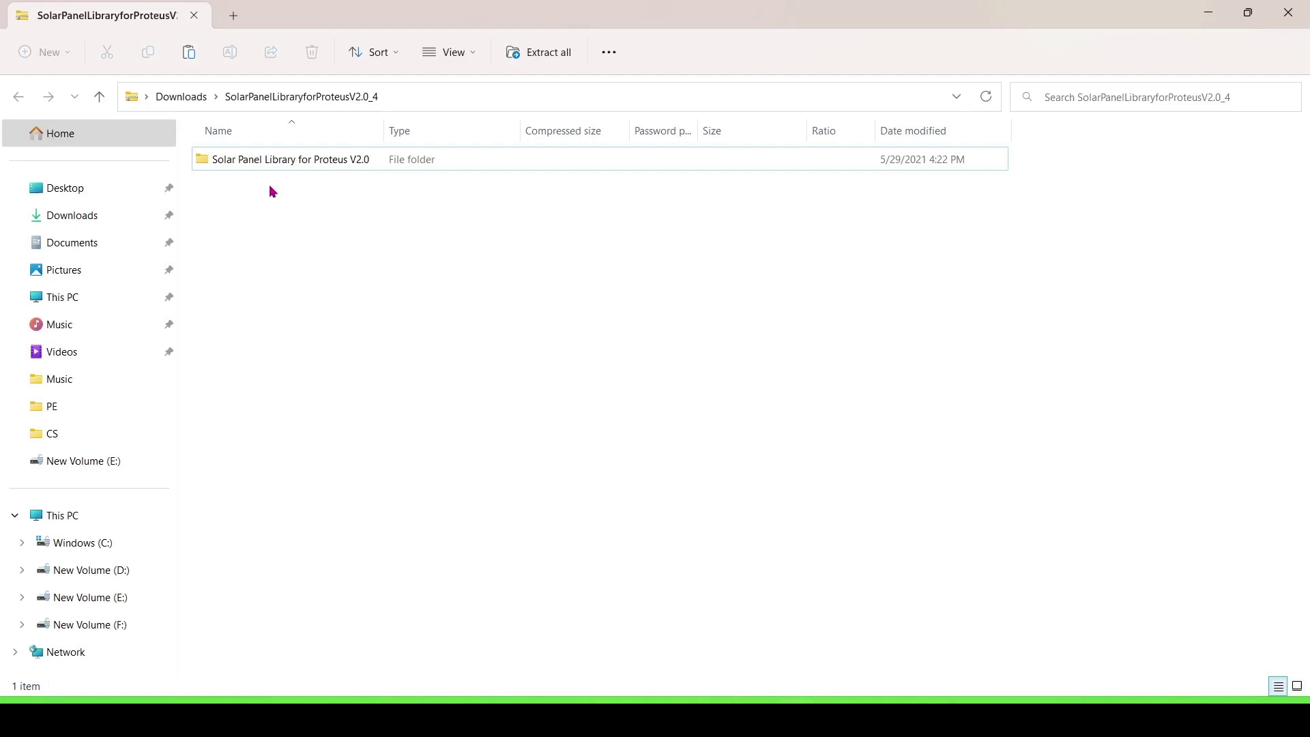
{"action": "left_click", "coordinate": [193, 103]}
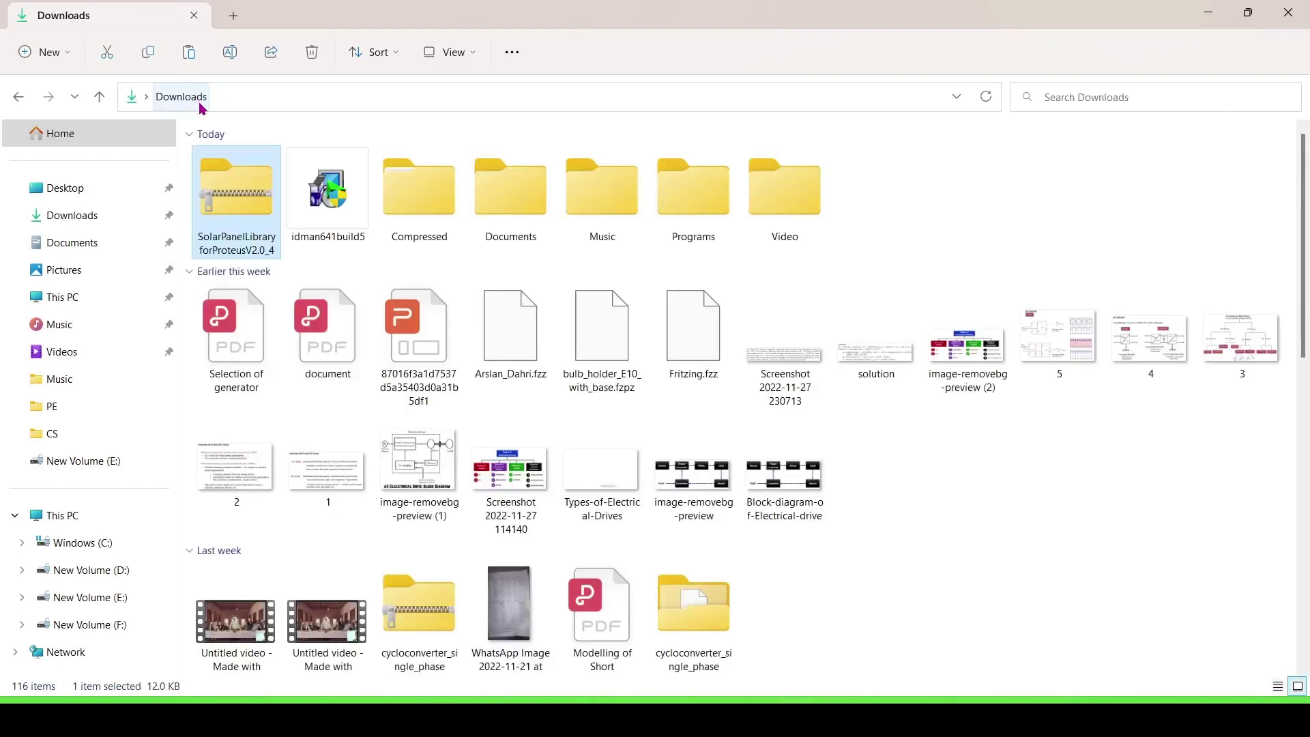
- Extract the zip to a new SolarPanelLibraryforProteusV2.0_4 folder
{"action": "right_click", "coordinate": [225, 198]}
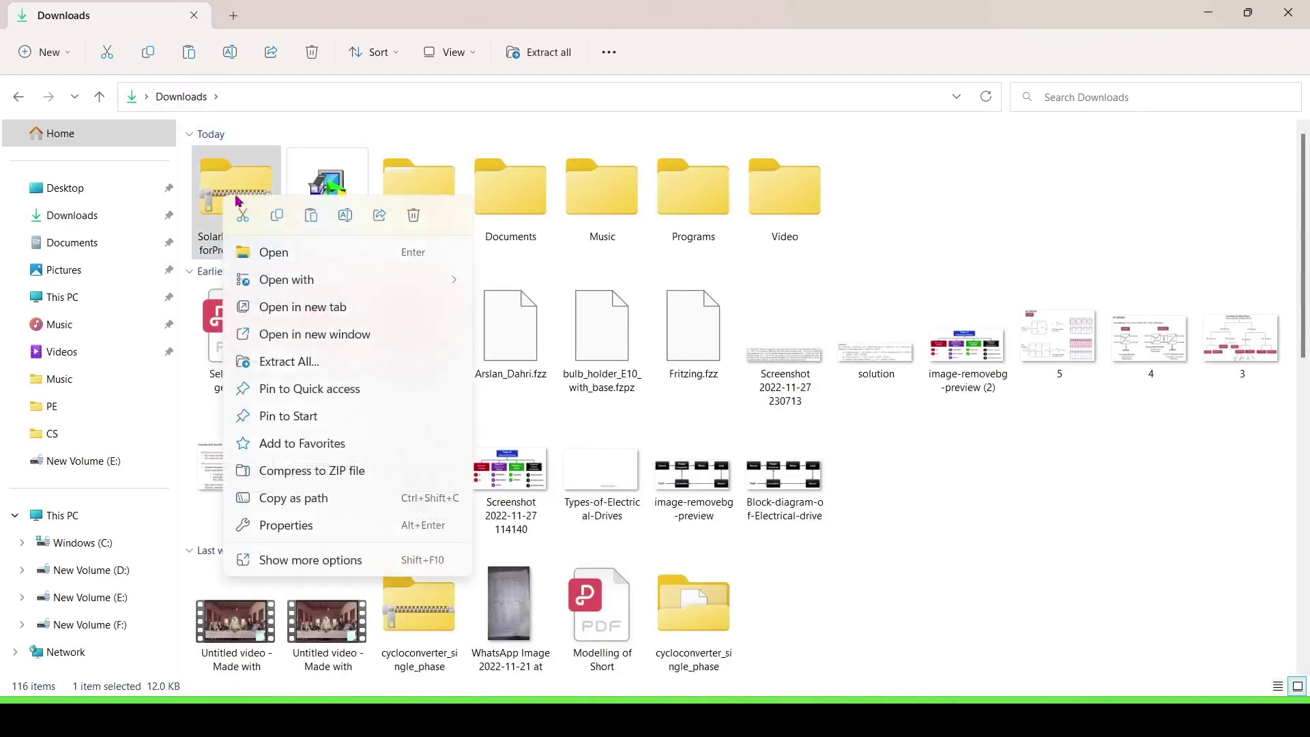
{"action": "left_click", "coordinate": [293, 560]}
{"action": "left_click", "coordinate": [372, 212]}
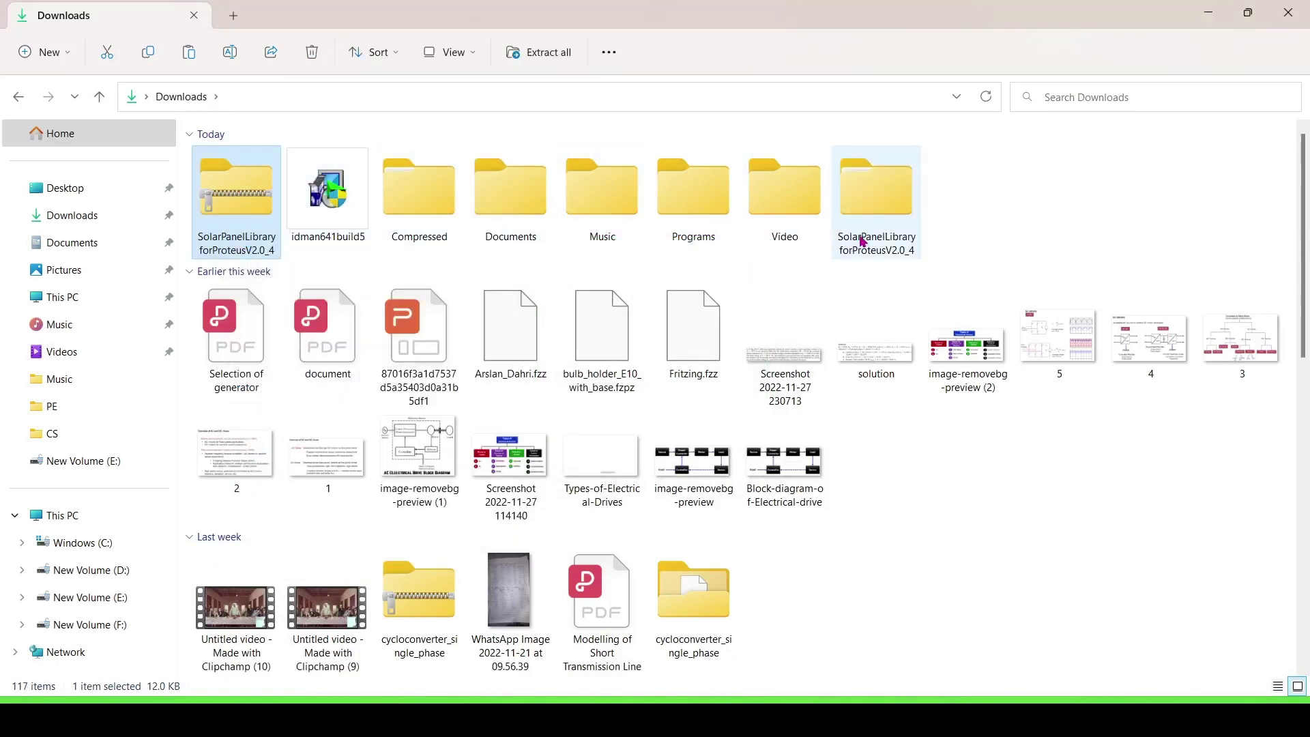
- Navigate into Solar Panel Library for Proteus V2.0 > Proteus Library Files in the extracted folder
{"action": "double_click", "coordinate": [873, 218]}
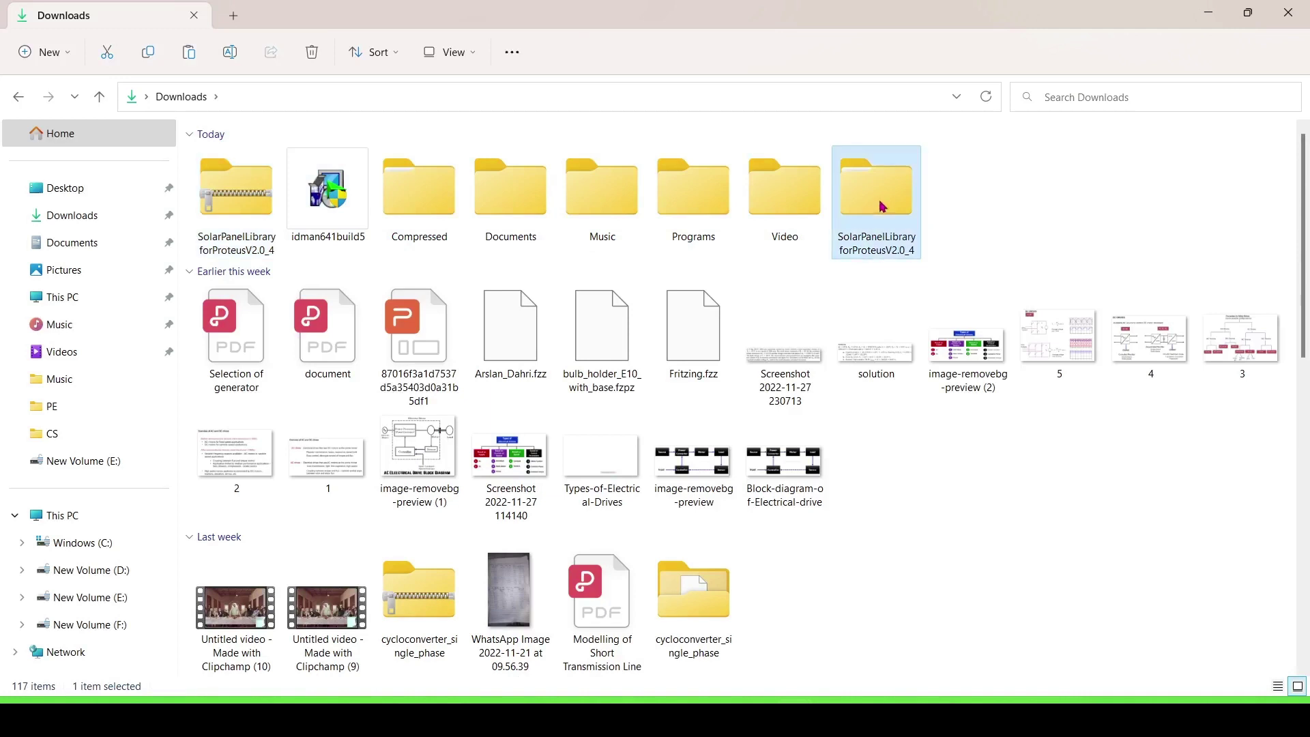
{"action": "double_click", "coordinate": [273, 181]}
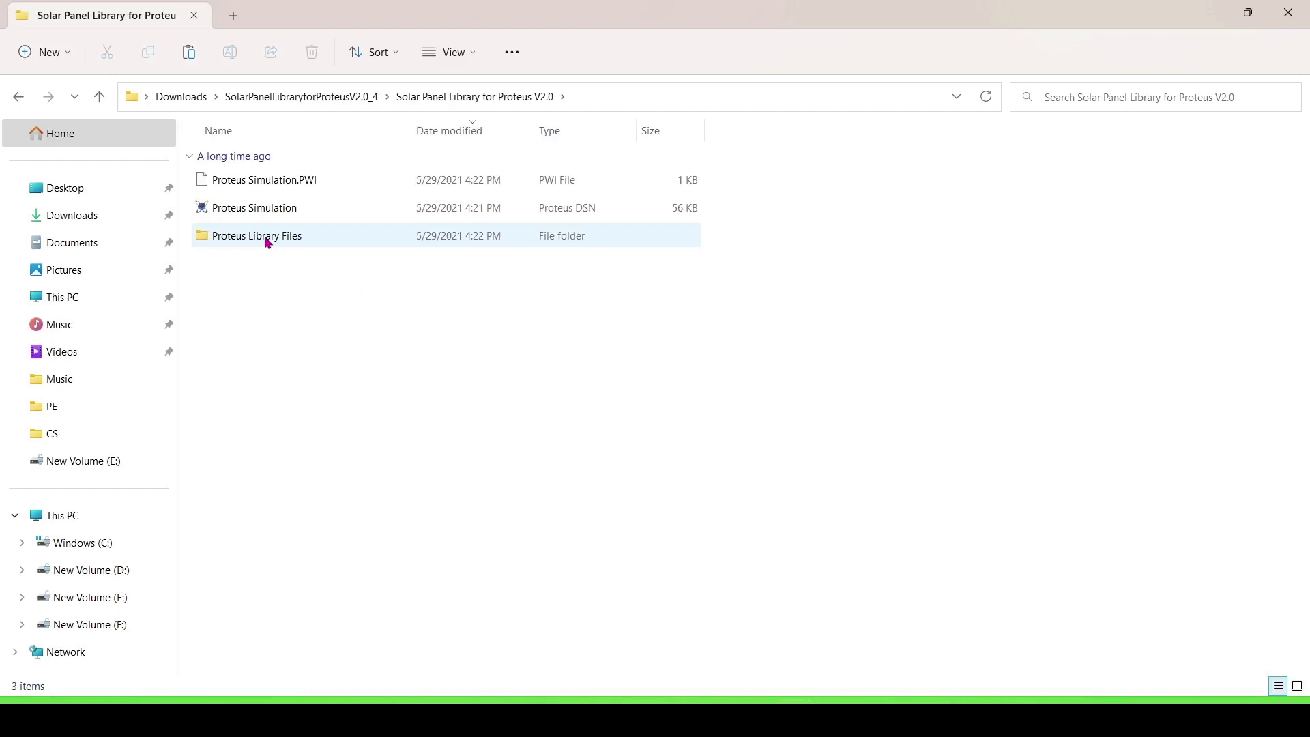
{"action": "double_click", "coordinate": [266, 239]}
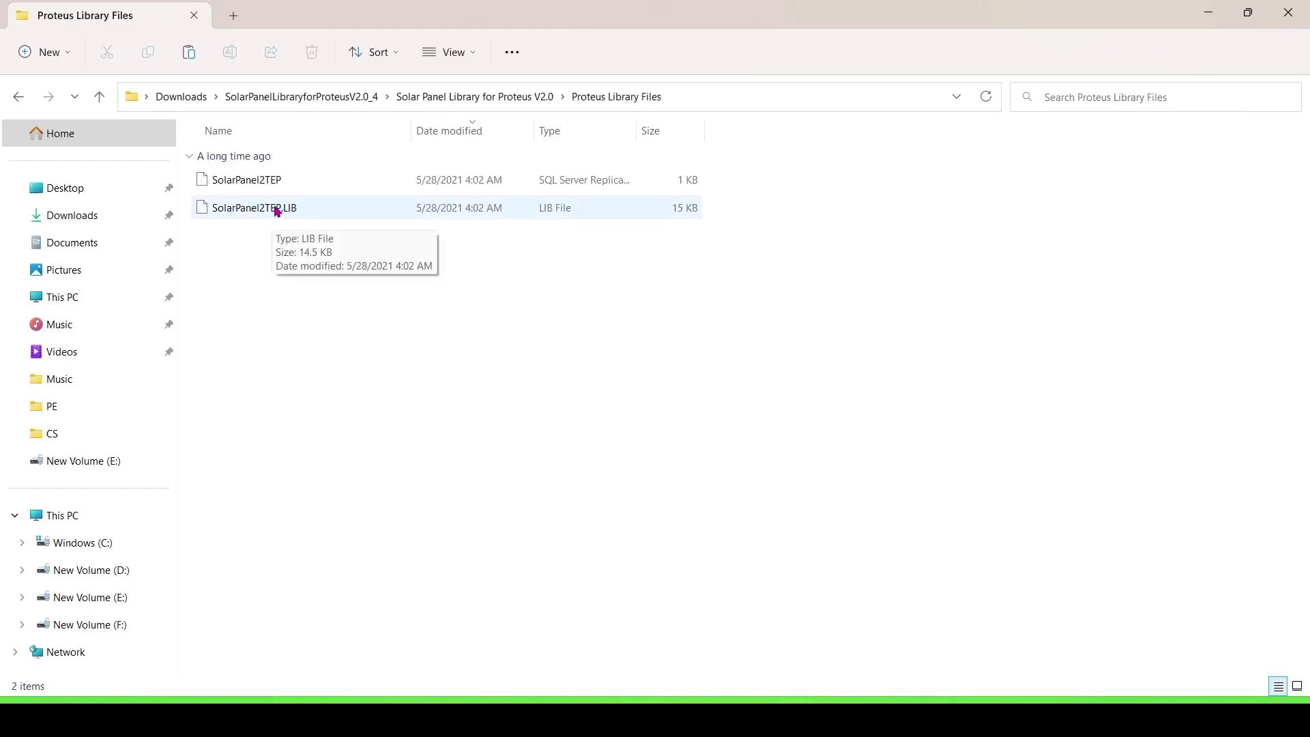
- Select SolarPanel2TEP and SolarPanel2TEP.LIB together and copy them
{"action": "left_click", "coordinate": [277, 210]}
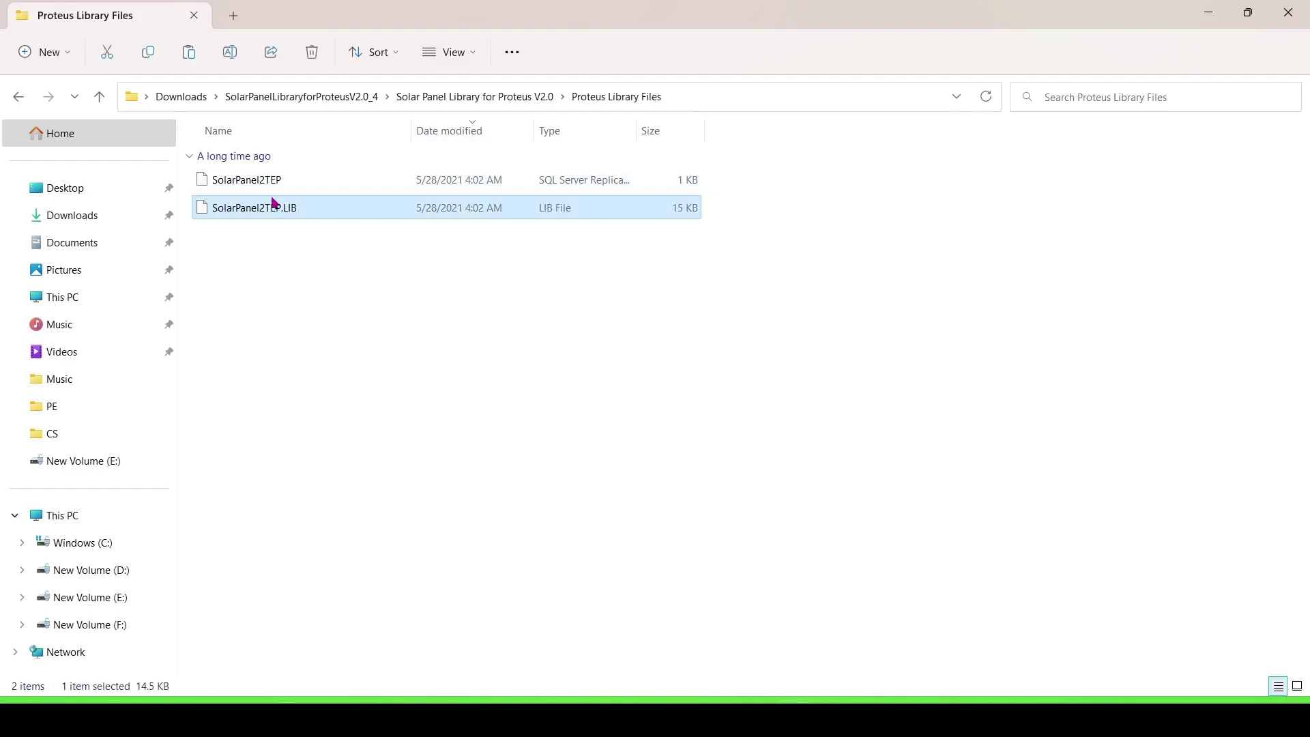
{"action": "right_click", "coordinate": [268, 216]}
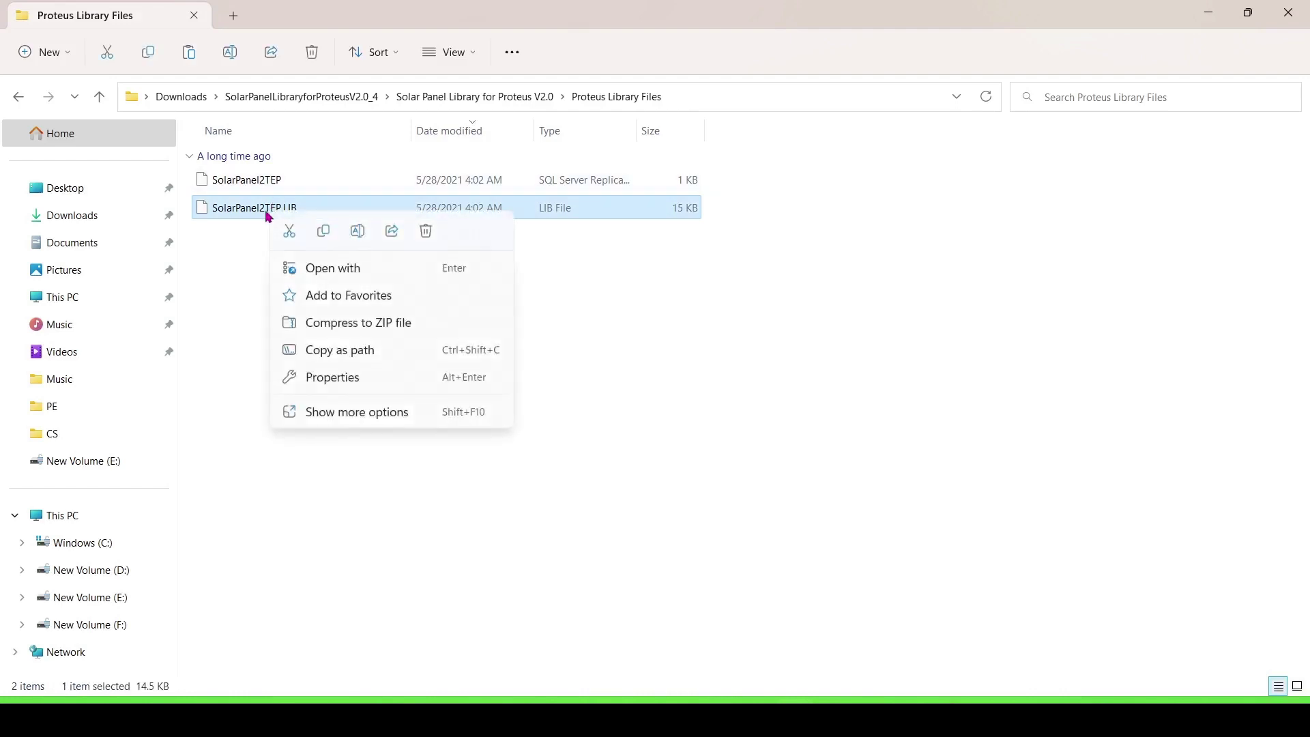
{"action": "left_click", "coordinate": [272, 181], "text": "ctrl"}
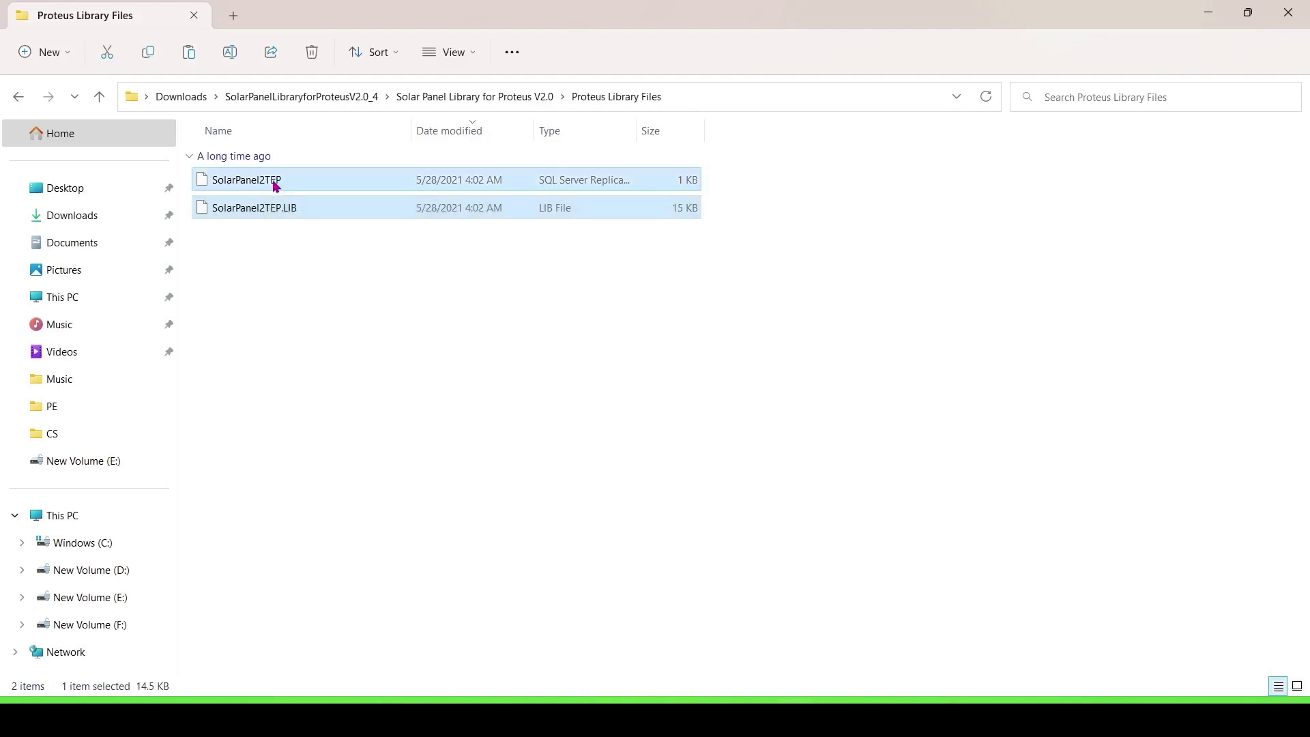
{"action": "right_click", "coordinate": [247, 216]}
{"action": "left_click", "coordinate": [304, 231]}
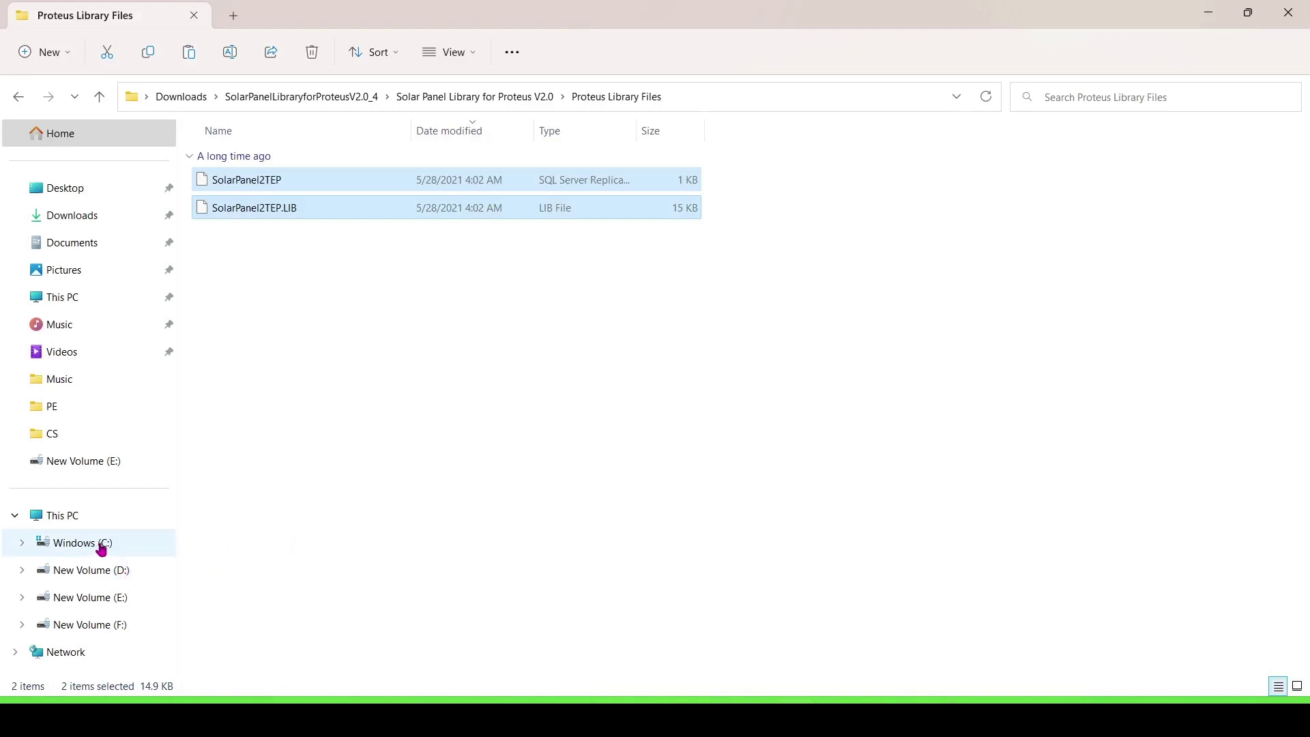
- Navigate to C: > Programs_Installed > Proteus 8 Professional > DATA > LIBRARY
{"action": "left_click", "coordinate": [102, 546]}
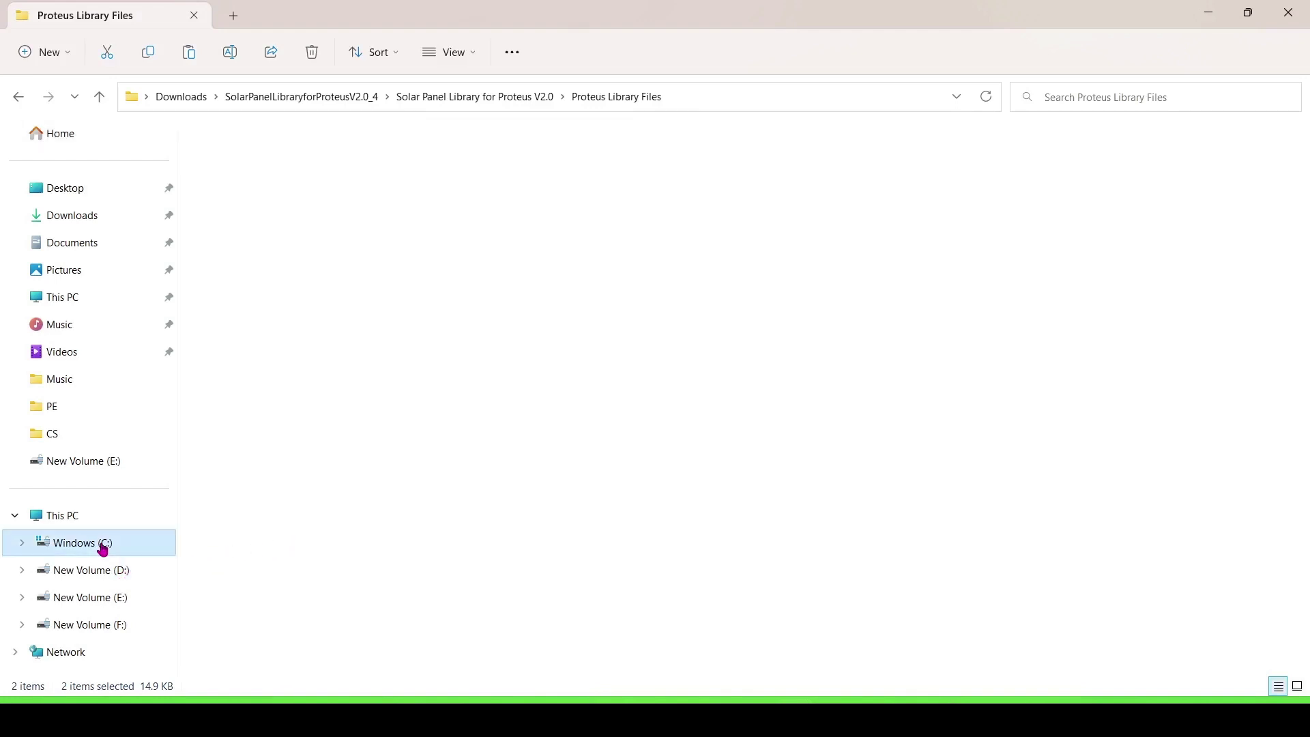
{"action": "double_click", "coordinate": [271, 254]}
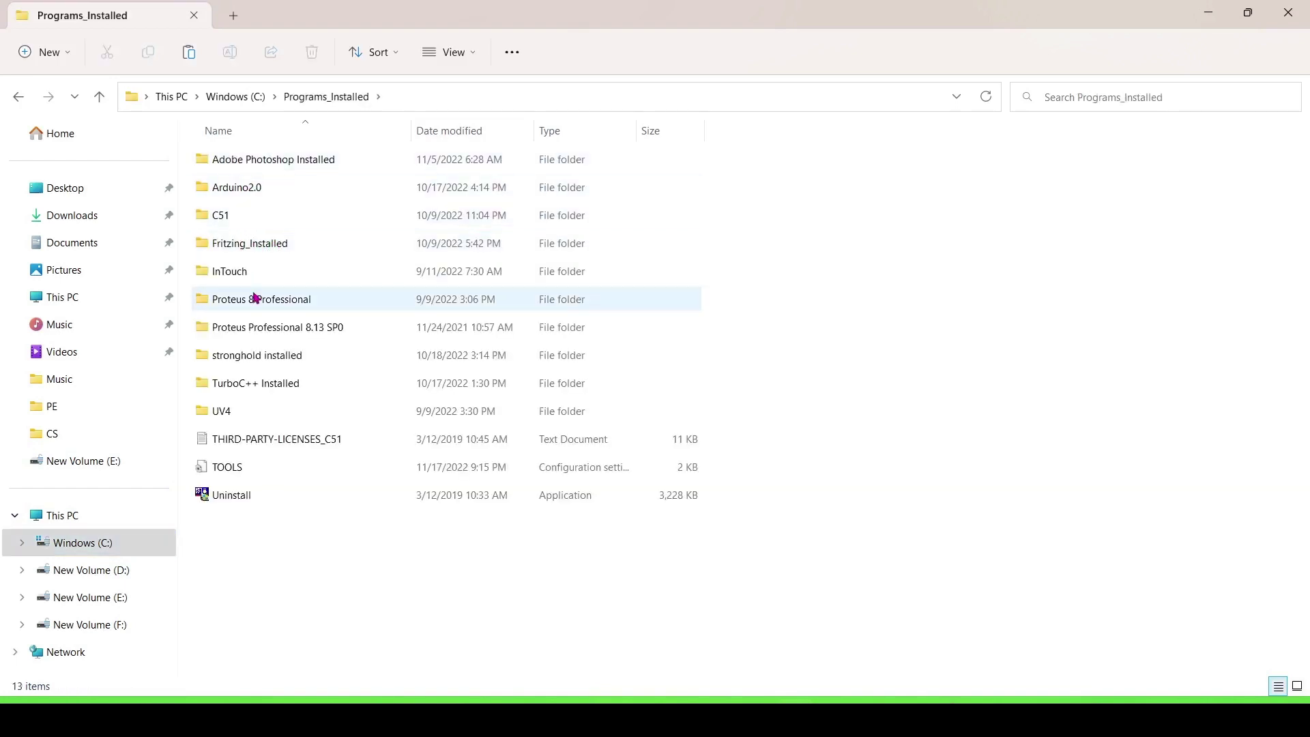
{"action": "double_click", "coordinate": [260, 301]}
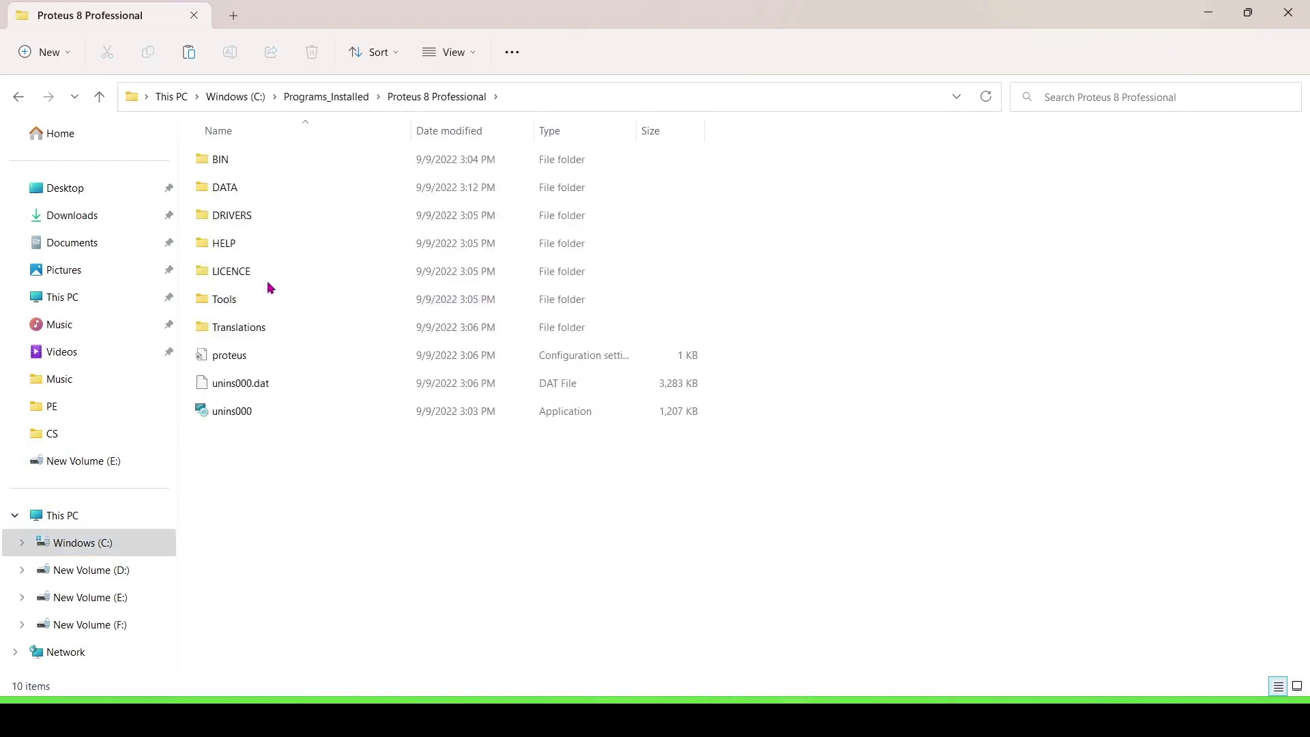
{"action": "double_click", "coordinate": [250, 215]}
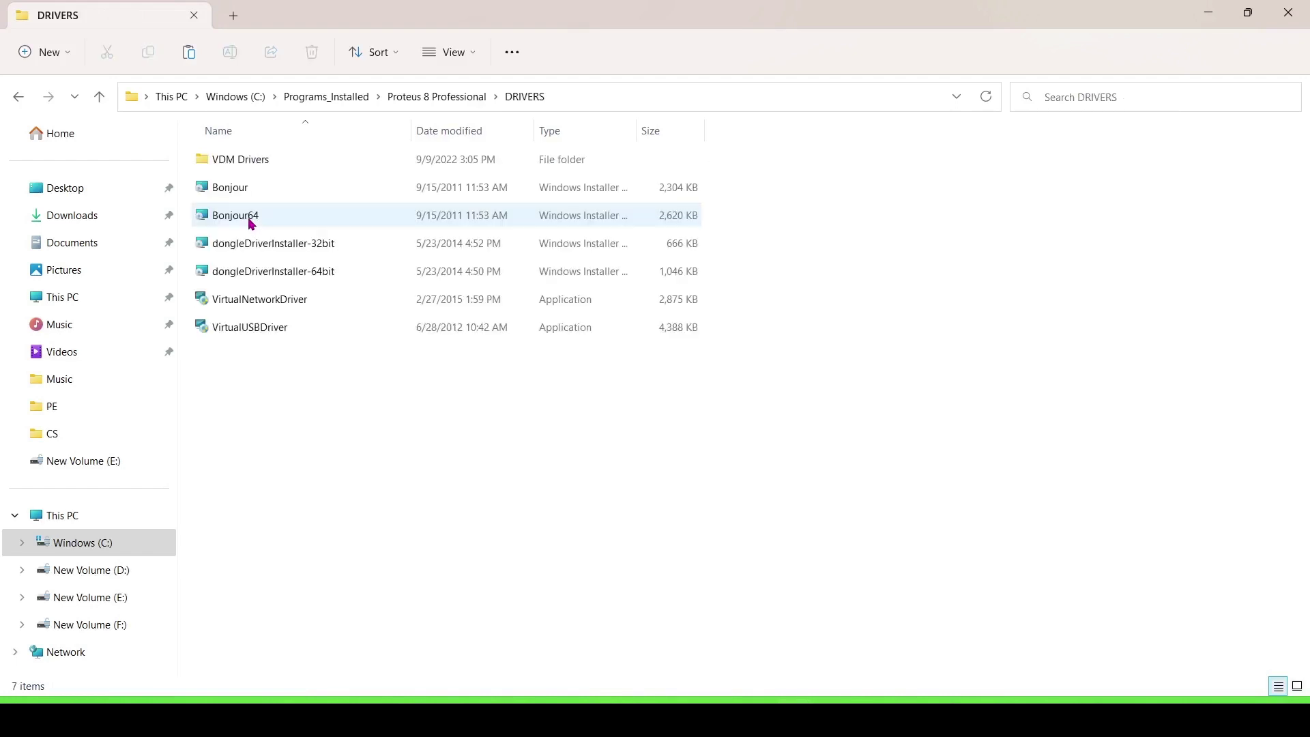
{"action": "left_click", "coordinate": [100, 97]}
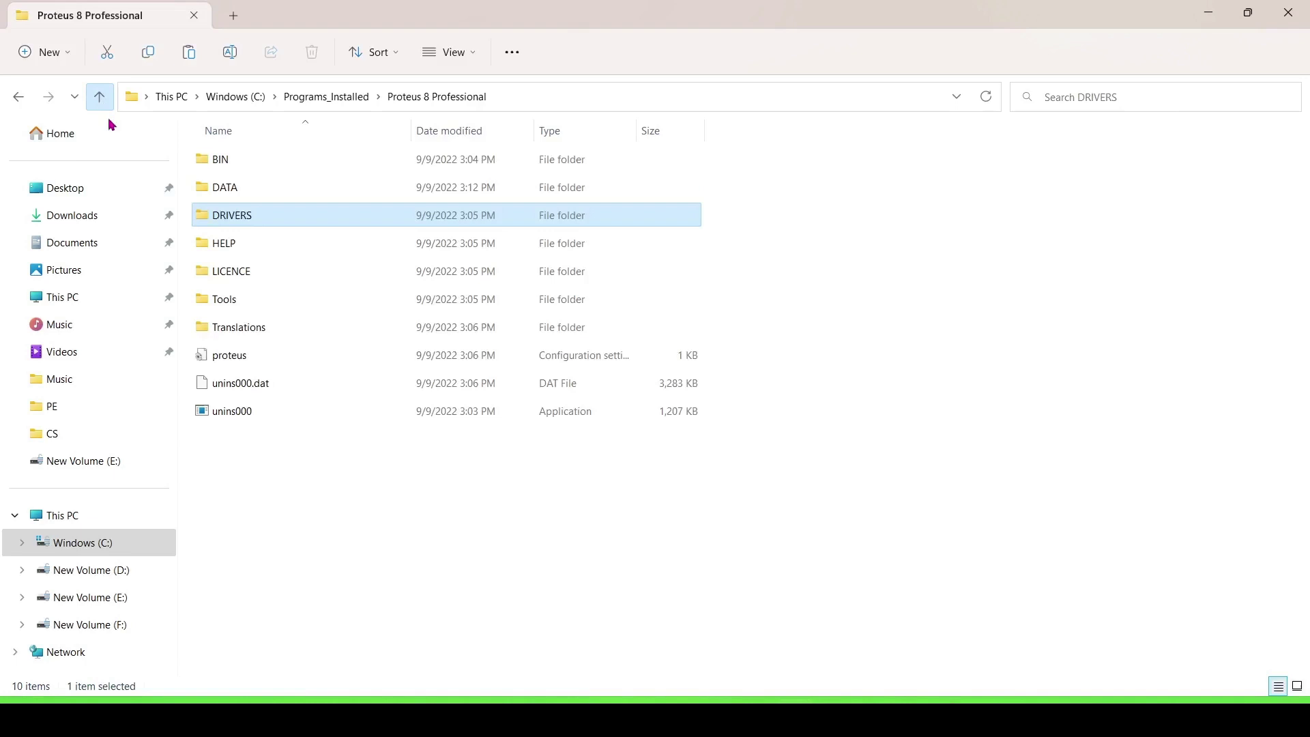
{"action": "double_click", "coordinate": [261, 191]}
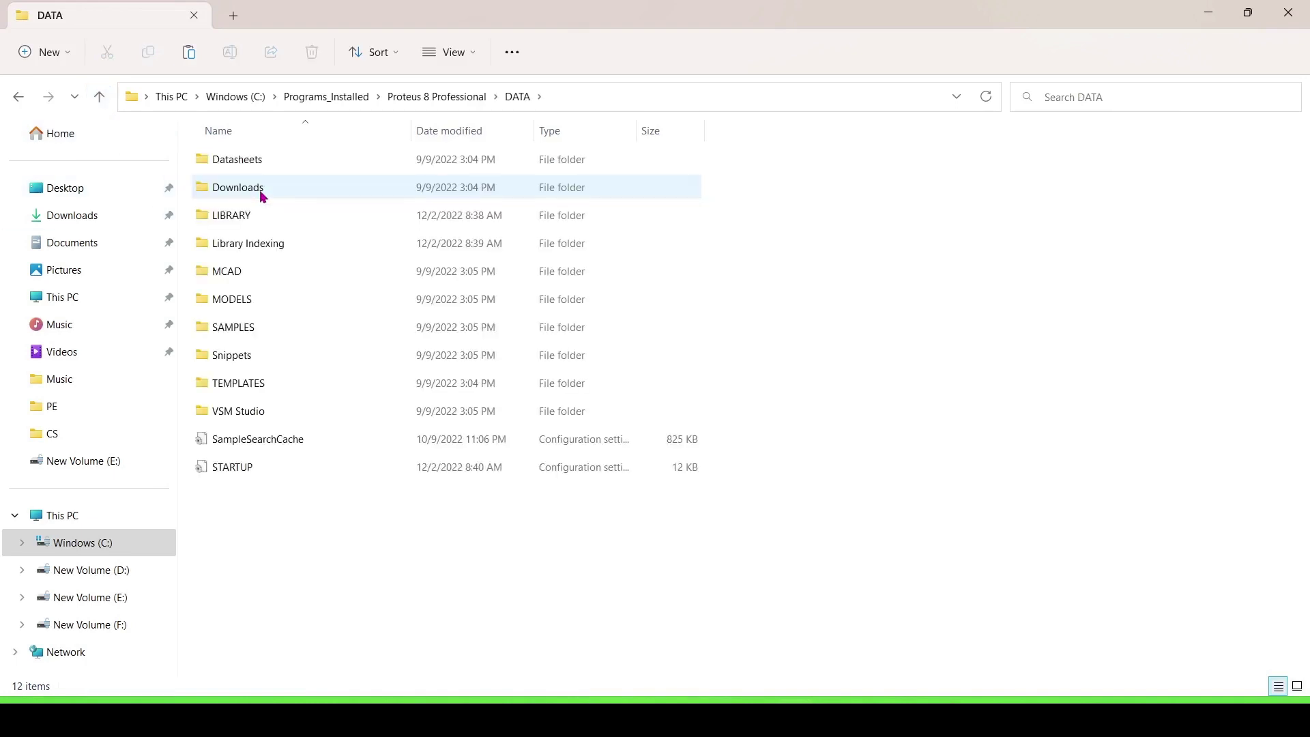
{"action": "double_click", "coordinate": [258, 217]}
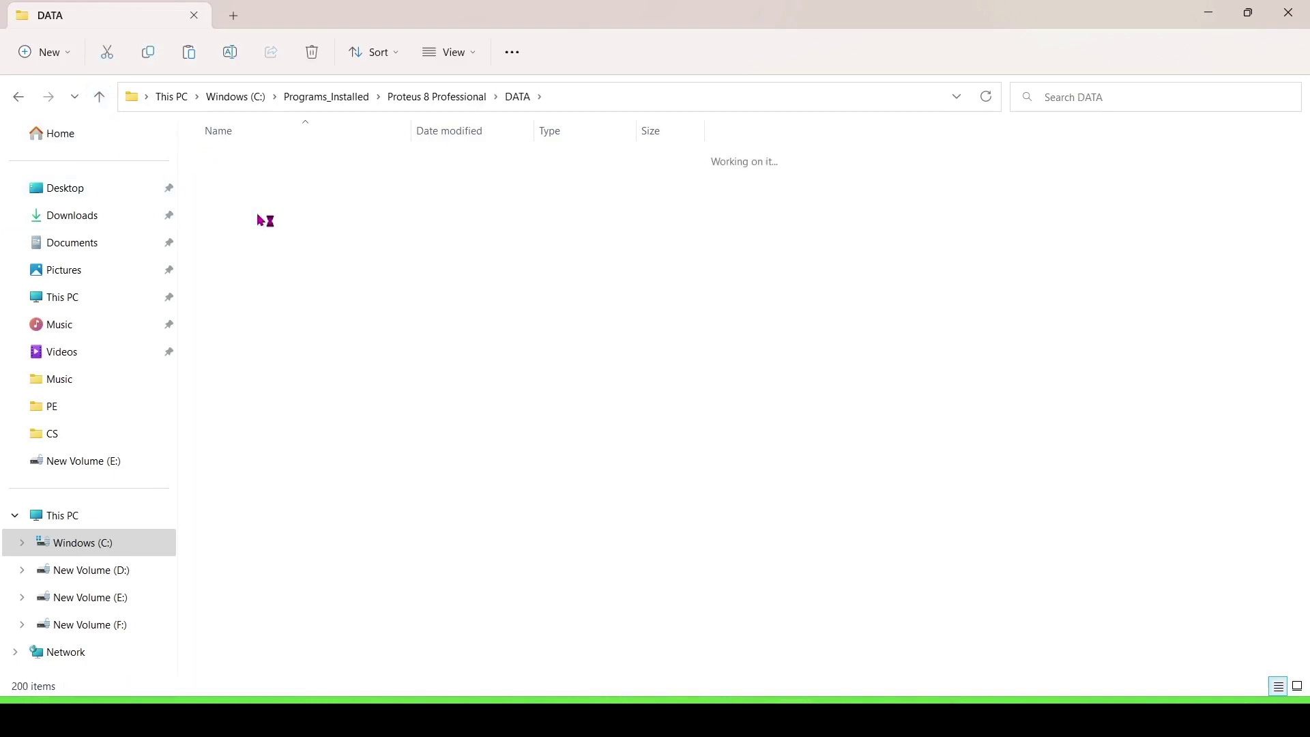
- Paste both SolarPanel2TEP files into LIBRARY, replacing the existing copies
{"action": "right_click", "coordinate": [861, 322]}
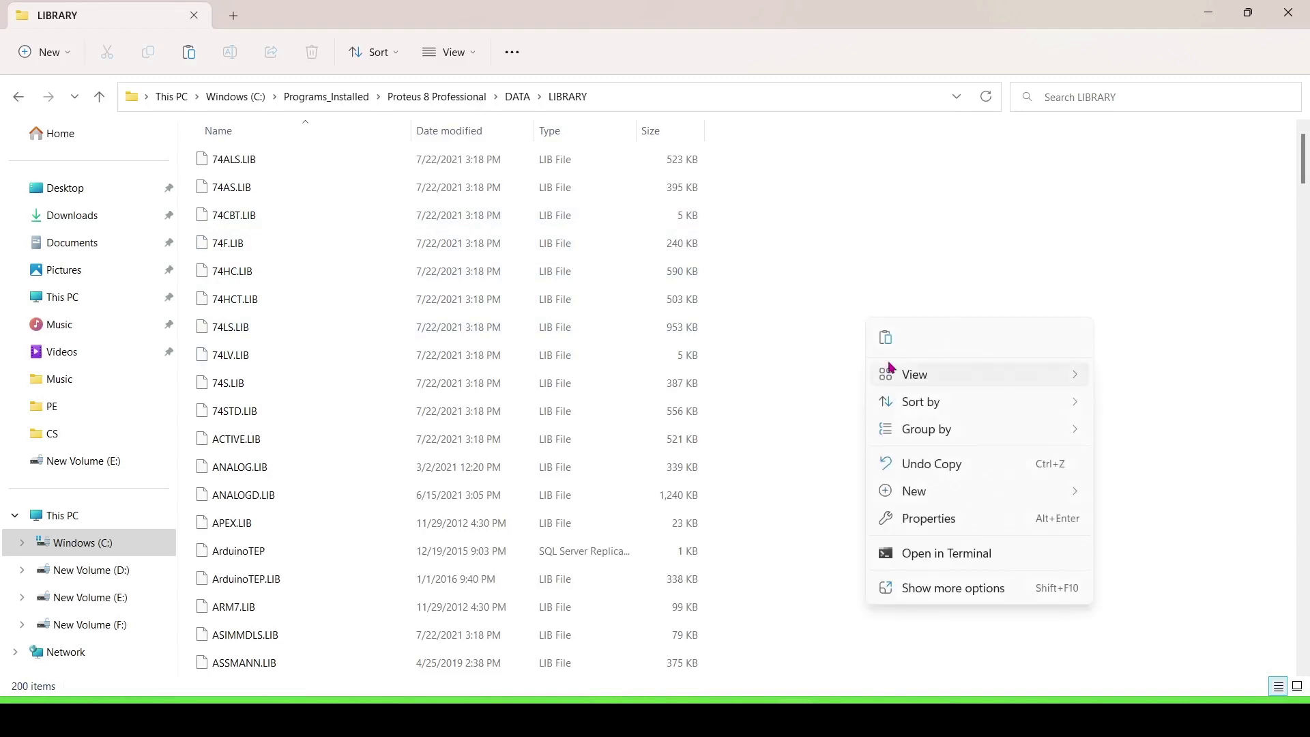
{"action": "left_click", "coordinate": [883, 344]}
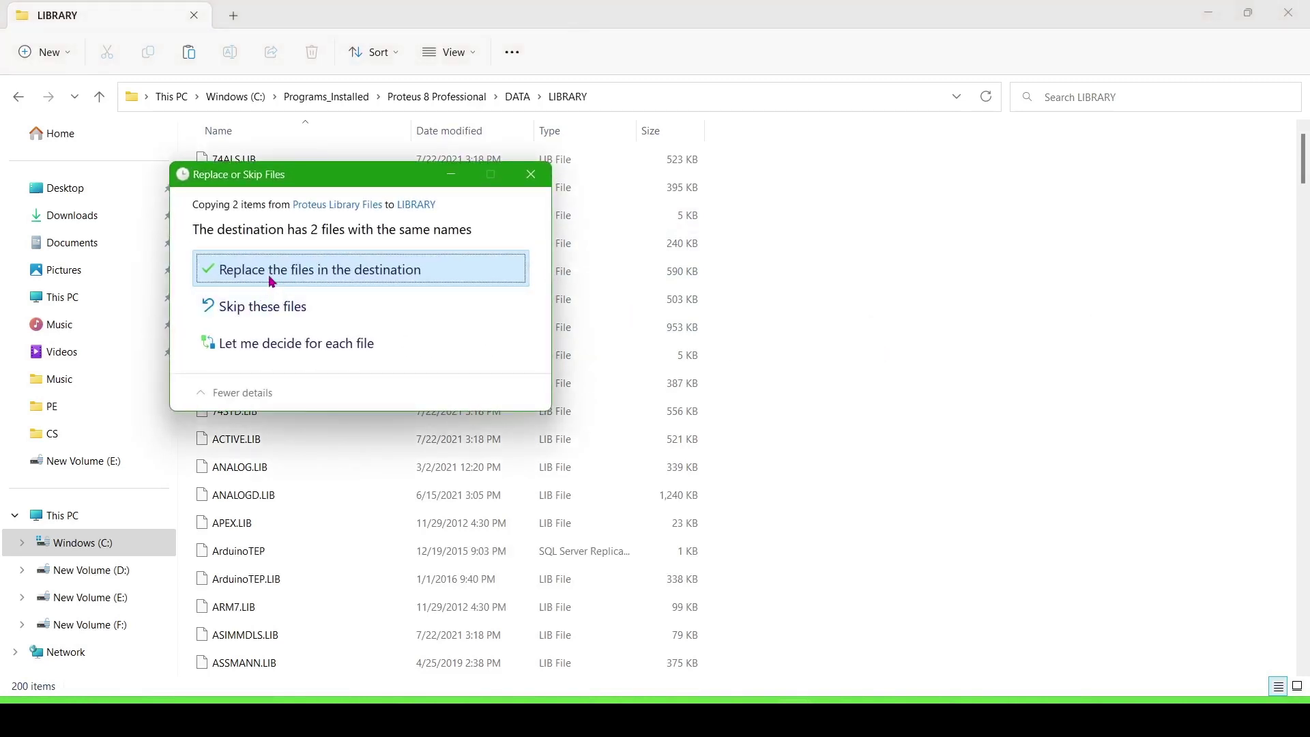
{"action": "left_click", "coordinate": [271, 281]}
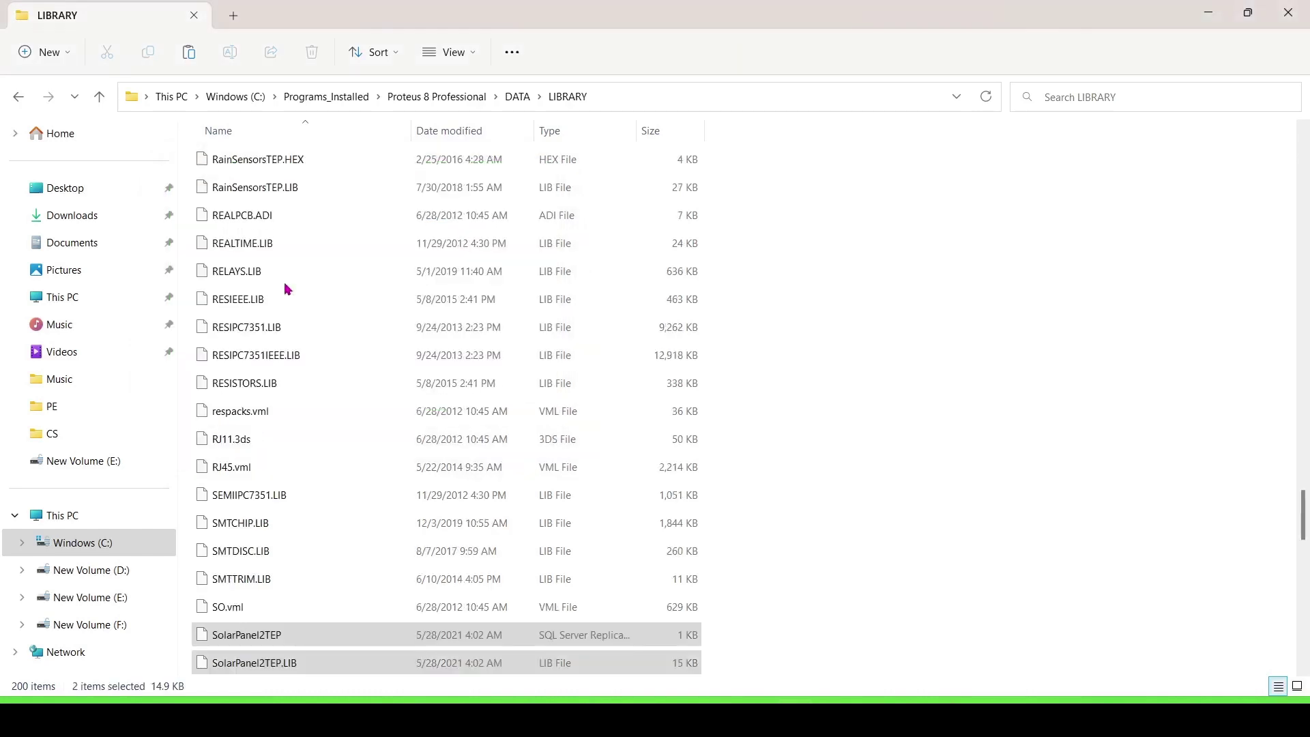
{"action": "left_click", "coordinate": [893, 351]}
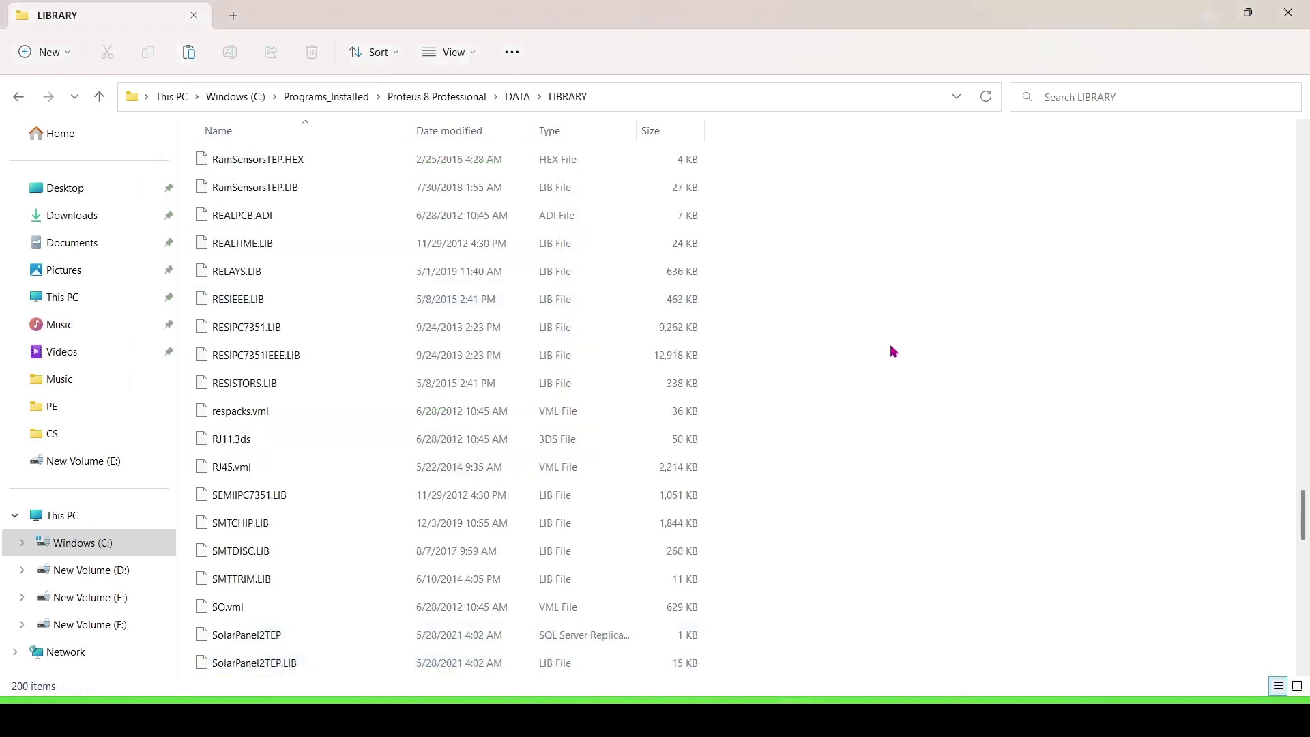
- Minimize Explorer and Chrome, launch Proteus 8 Professional, and open the recent Test project
{"action": "left_click", "coordinate": [1211, 13]}
{"action": "left_click", "coordinate": [1213, 14]}
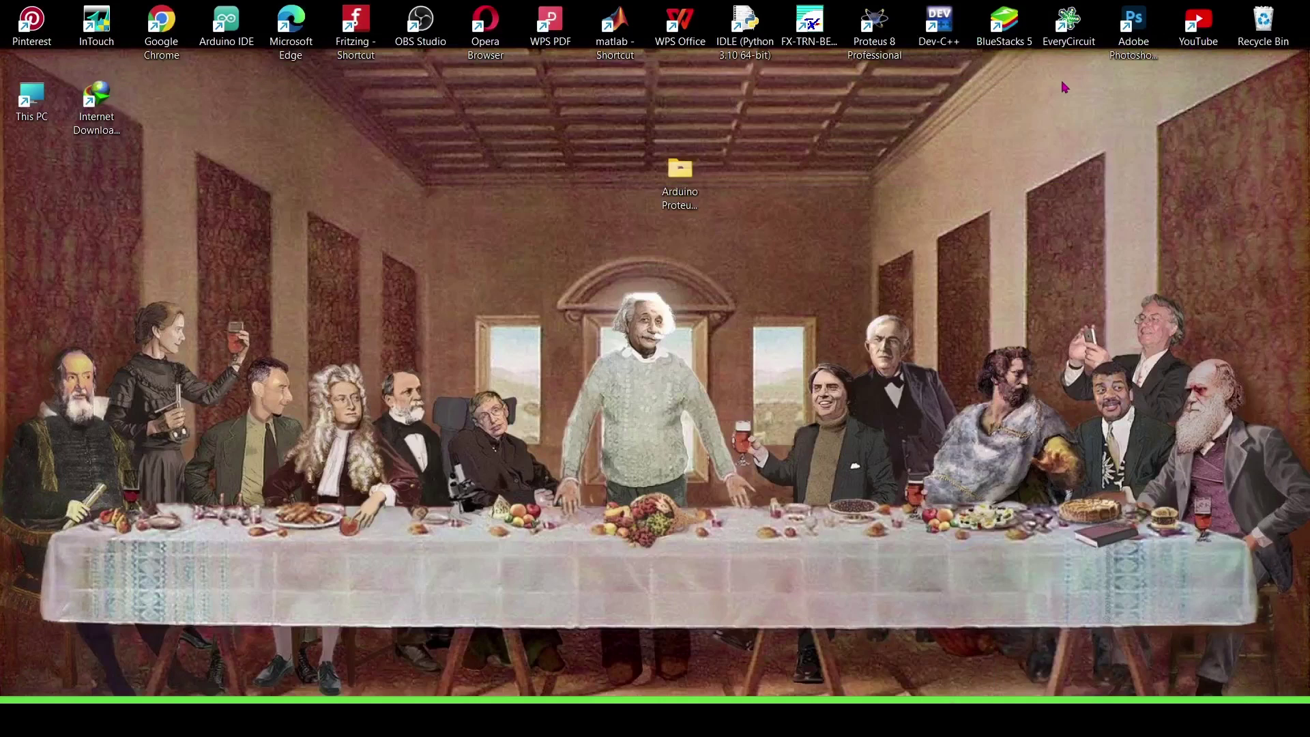
{"action": "double_click", "coordinate": [874, 31]}
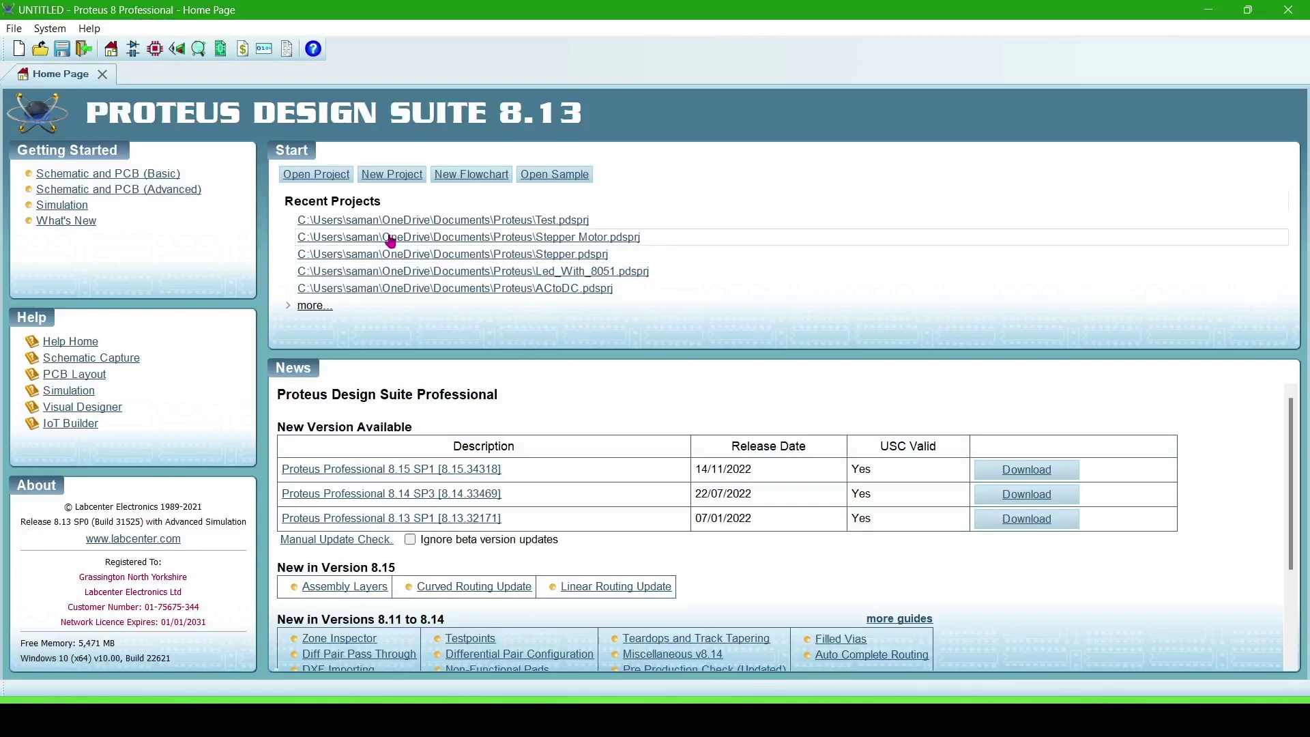
{"action": "left_click", "coordinate": [420, 218]}
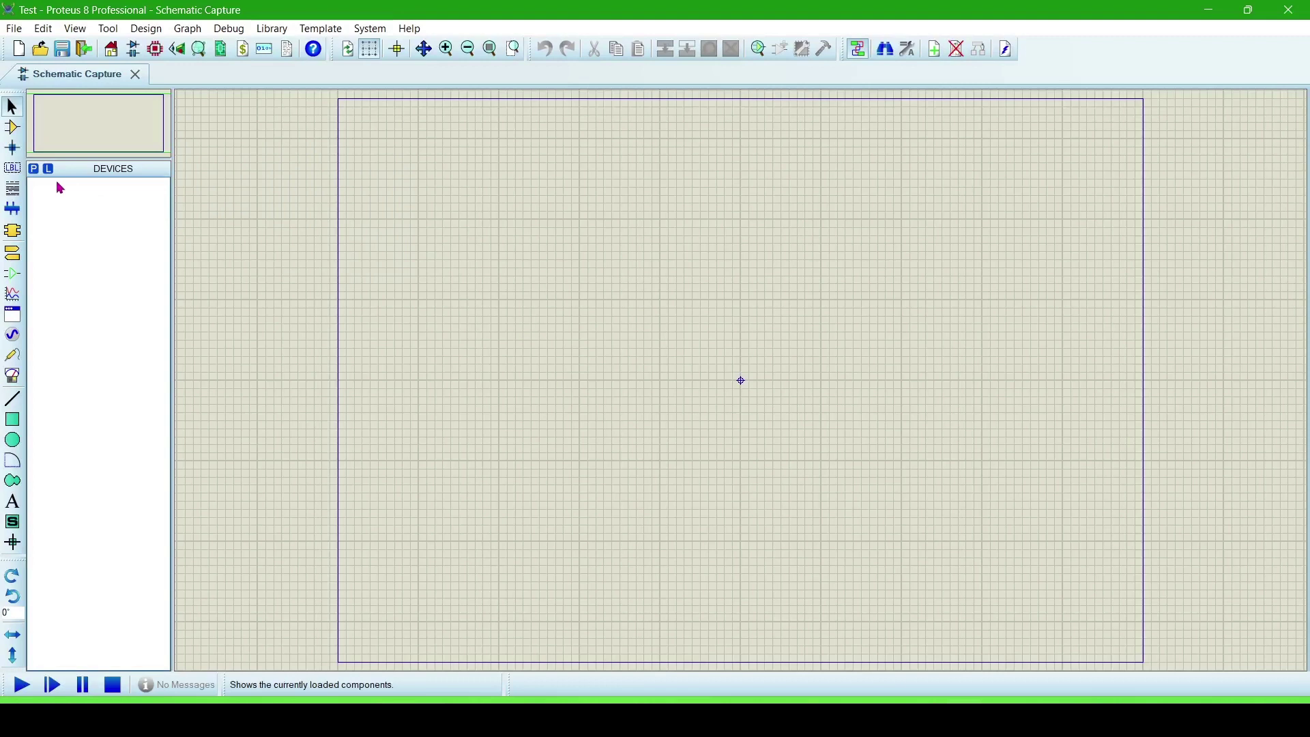
- Search the parts library for 'solar' and add SOLAR PANEL and SOLAR PANEL 2 to the devices
{"action": "left_click", "coordinate": [35, 171]}
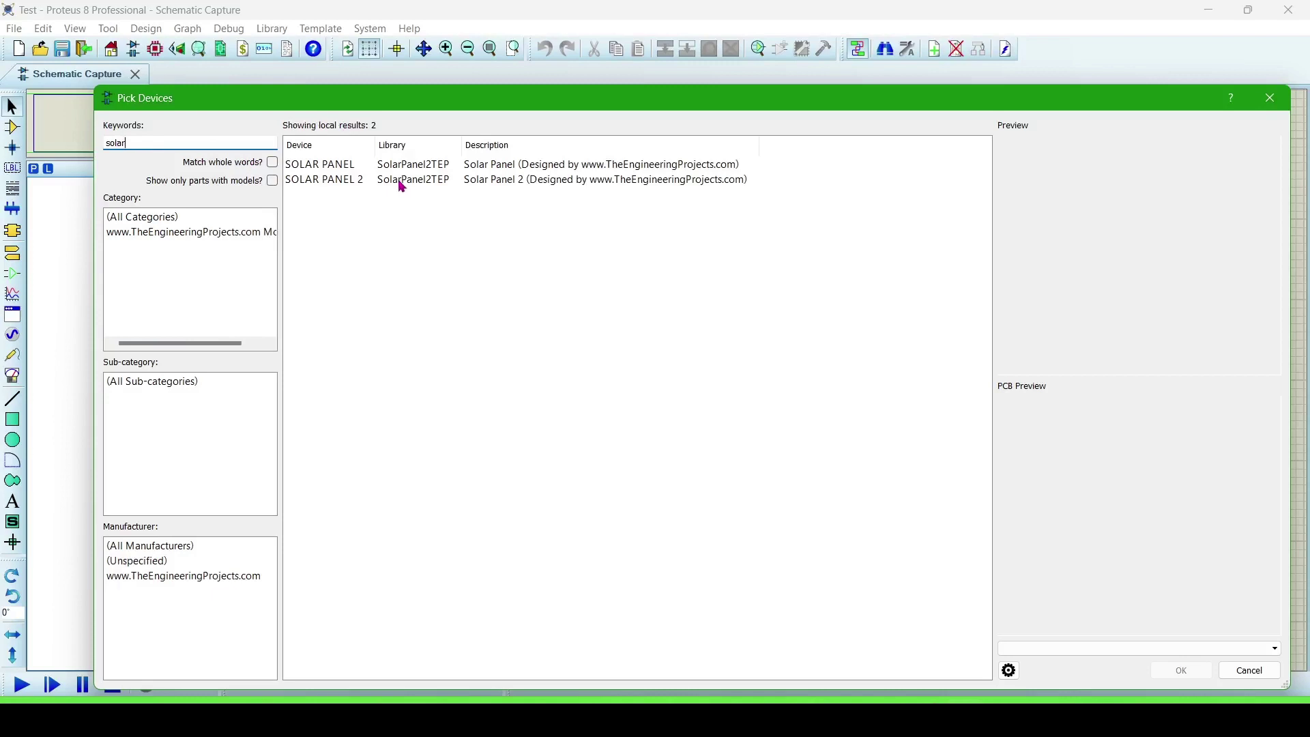
{"action": "left_click", "coordinate": [346, 183]}
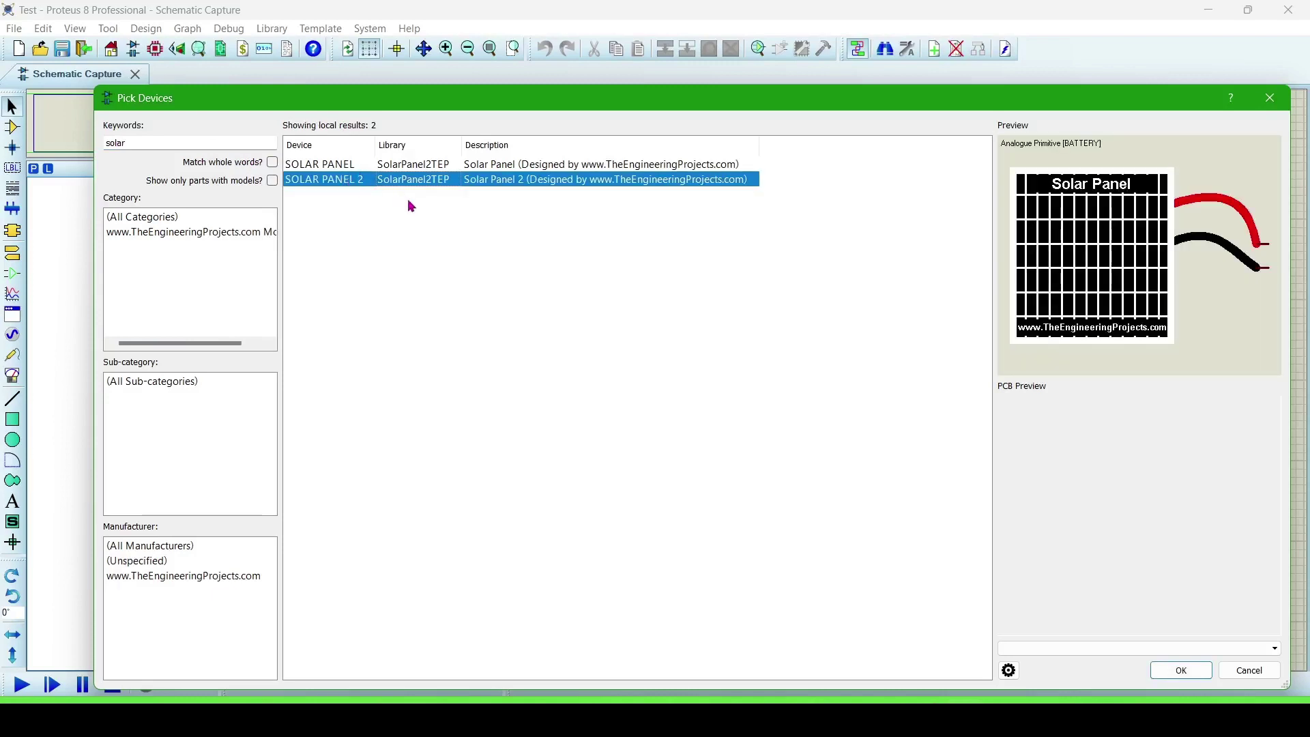
{"action": "mouse_move", "coordinate": [348, 185]}
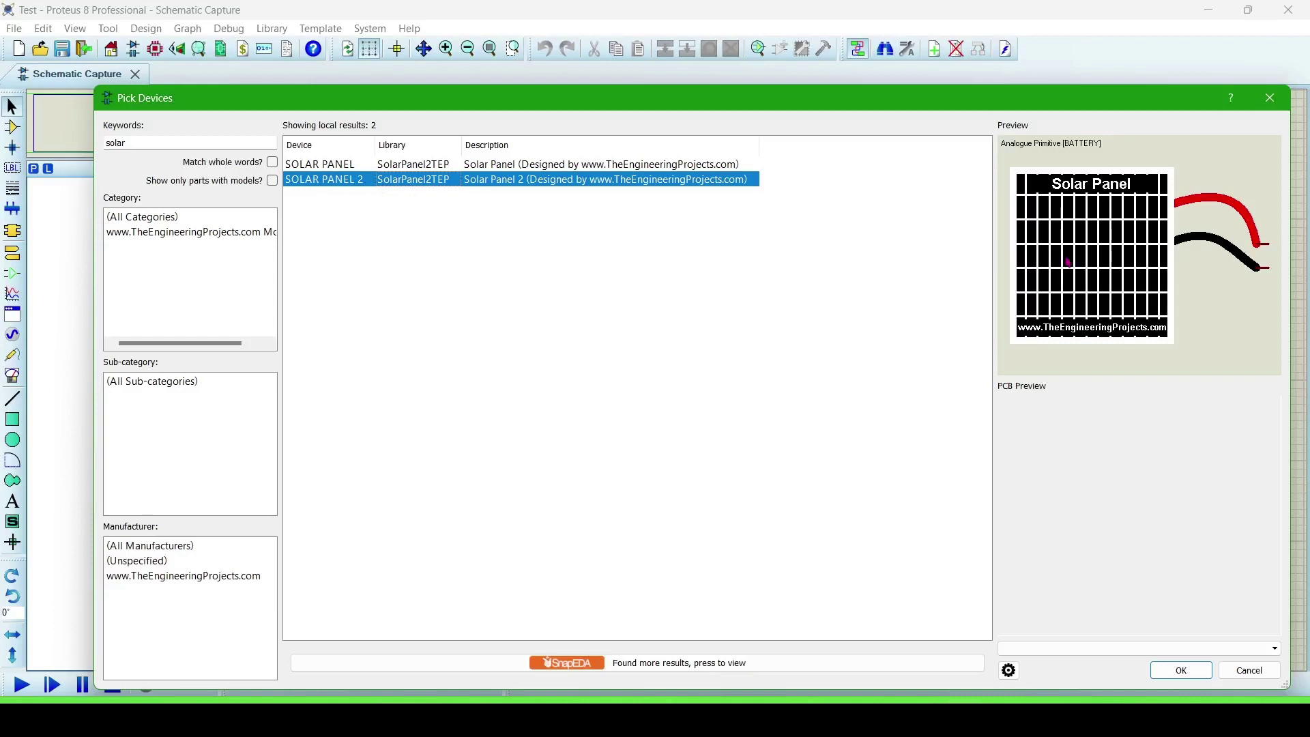
{"action": "left_click", "coordinate": [368, 167]}
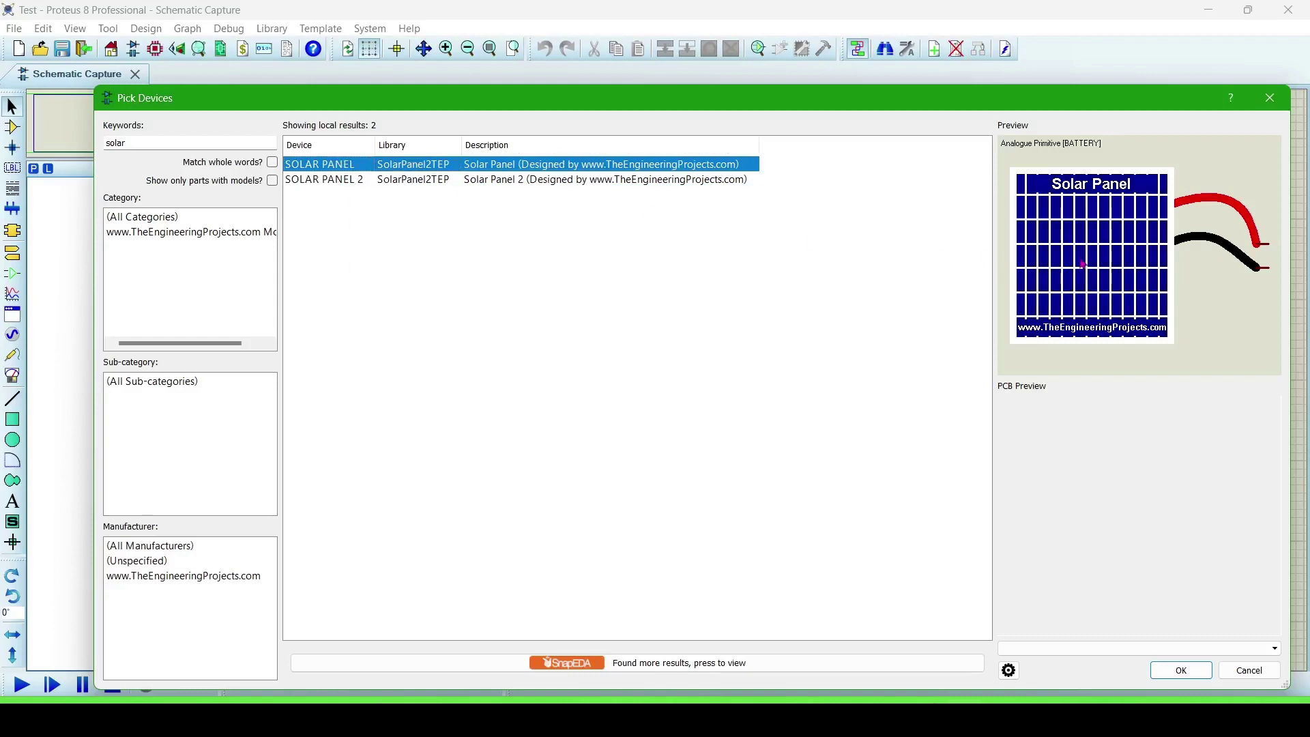
{"action": "double_click", "coordinate": [330, 182]}
{"action": "double_click", "coordinate": [328, 168]}
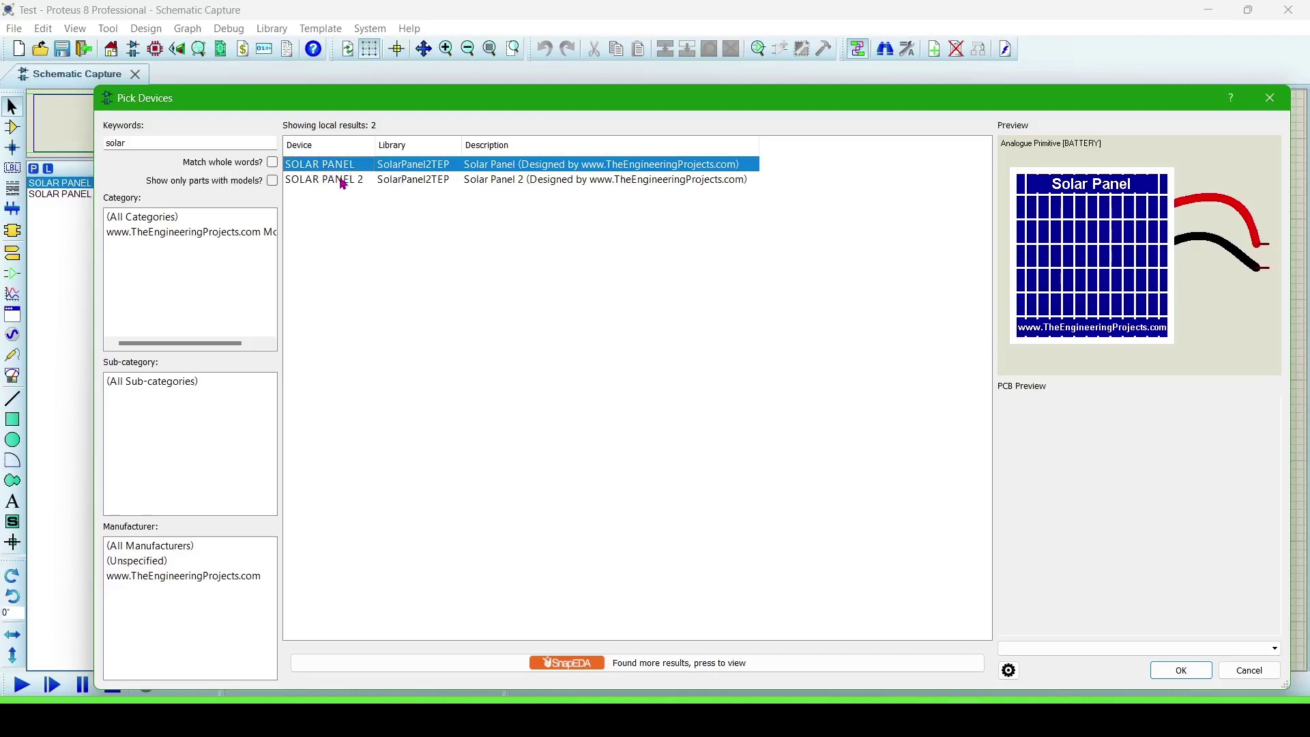
{"action": "double_click", "coordinate": [342, 181]}
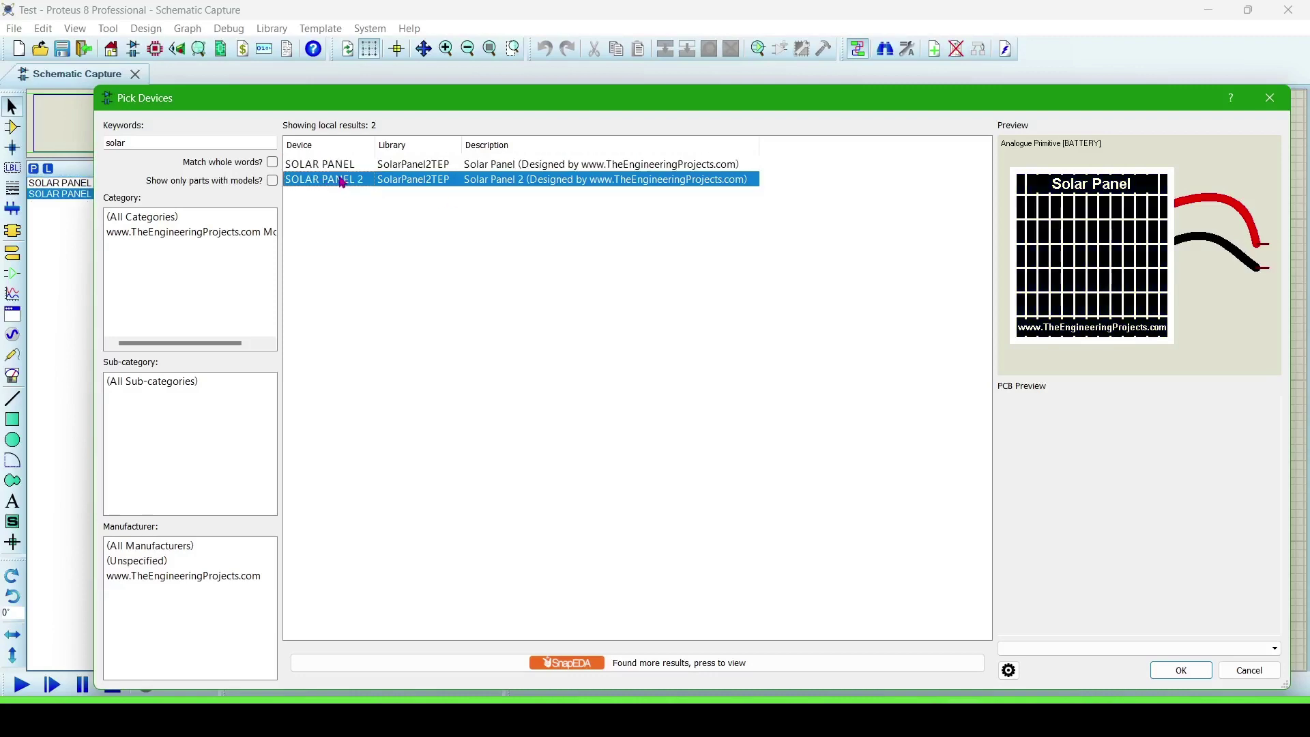
{"action": "left_click", "coordinate": [1270, 98]}
- Place SOLAR1 at upper left and SOLAR2 directly below it on the sheet
{"action": "left_click", "coordinate": [326, 214]}
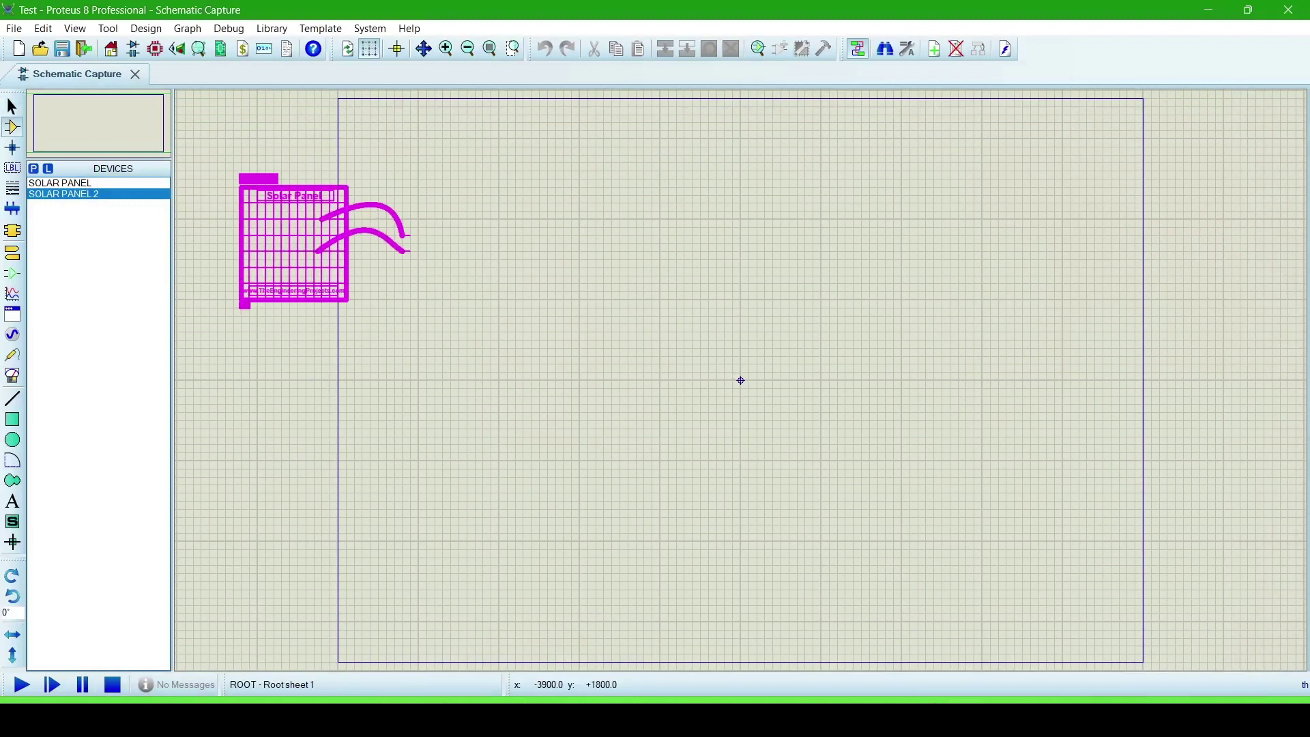
{"action": "left_click", "coordinate": [464, 213]}
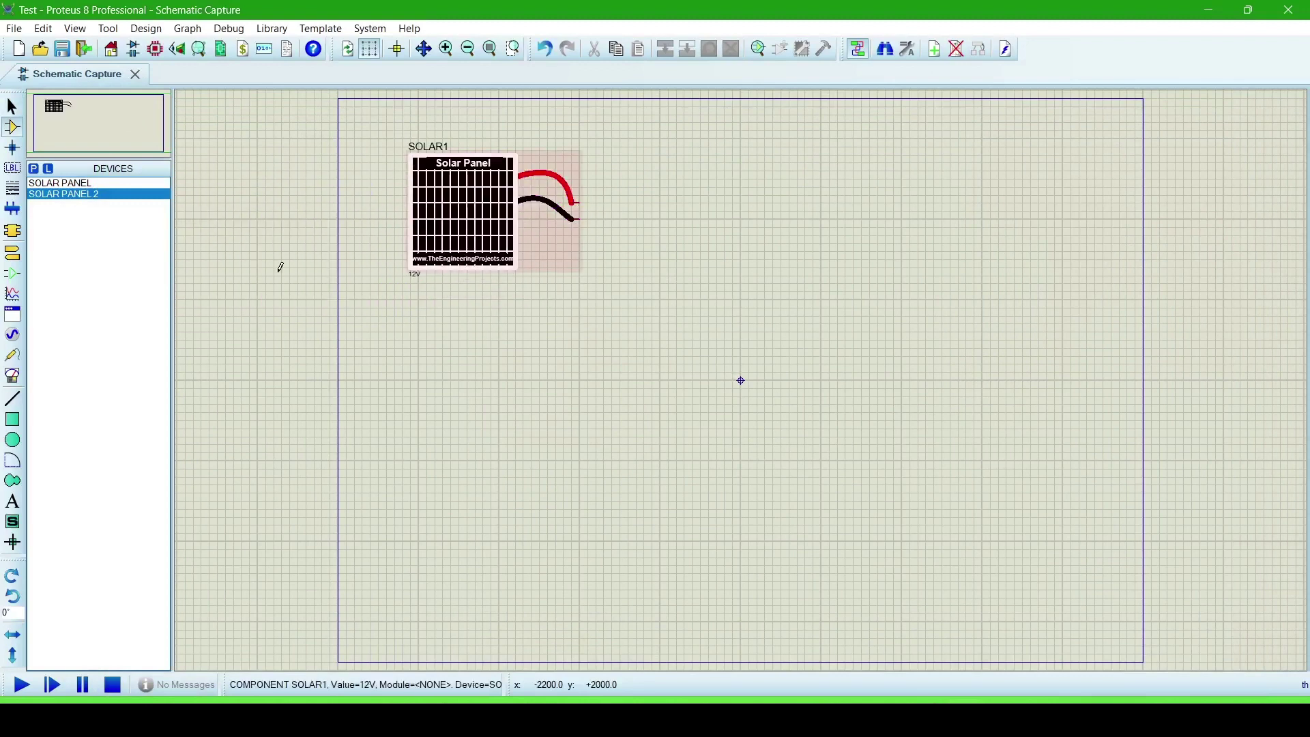
{"action": "left_click", "coordinate": [88, 184]}
{"action": "left_click", "coordinate": [824, 222]}
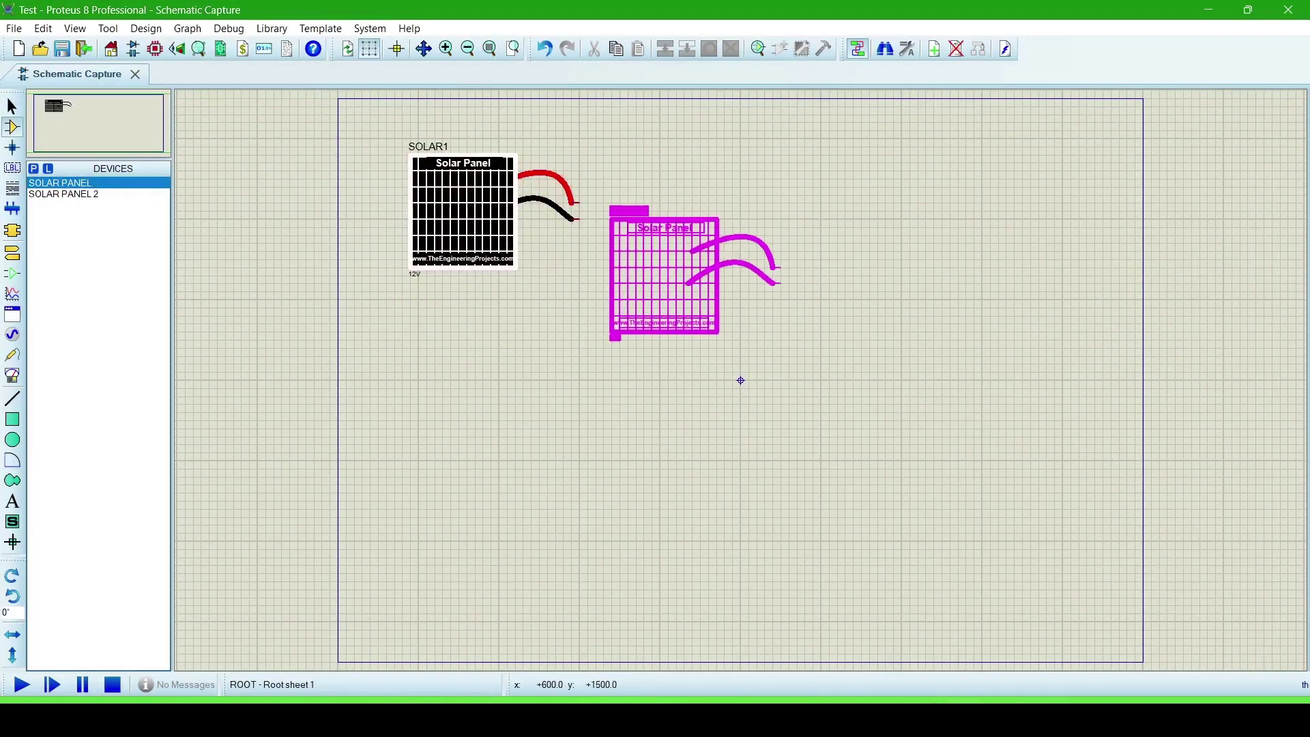
{"action": "left_click", "coordinate": [617, 388]}
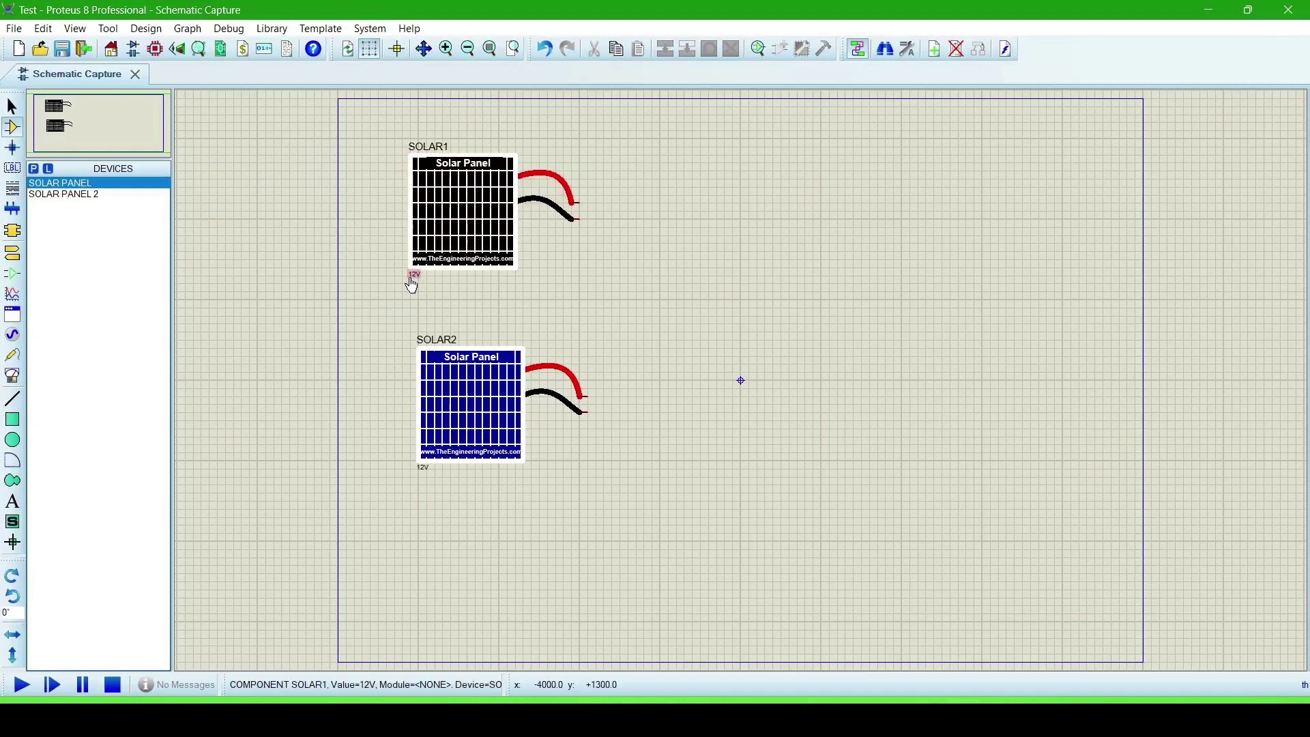
- Place a DC voltmeter to the right of SOLAR1 and another beside SOLAR2
{"action": "left_click", "coordinate": [13, 376]}
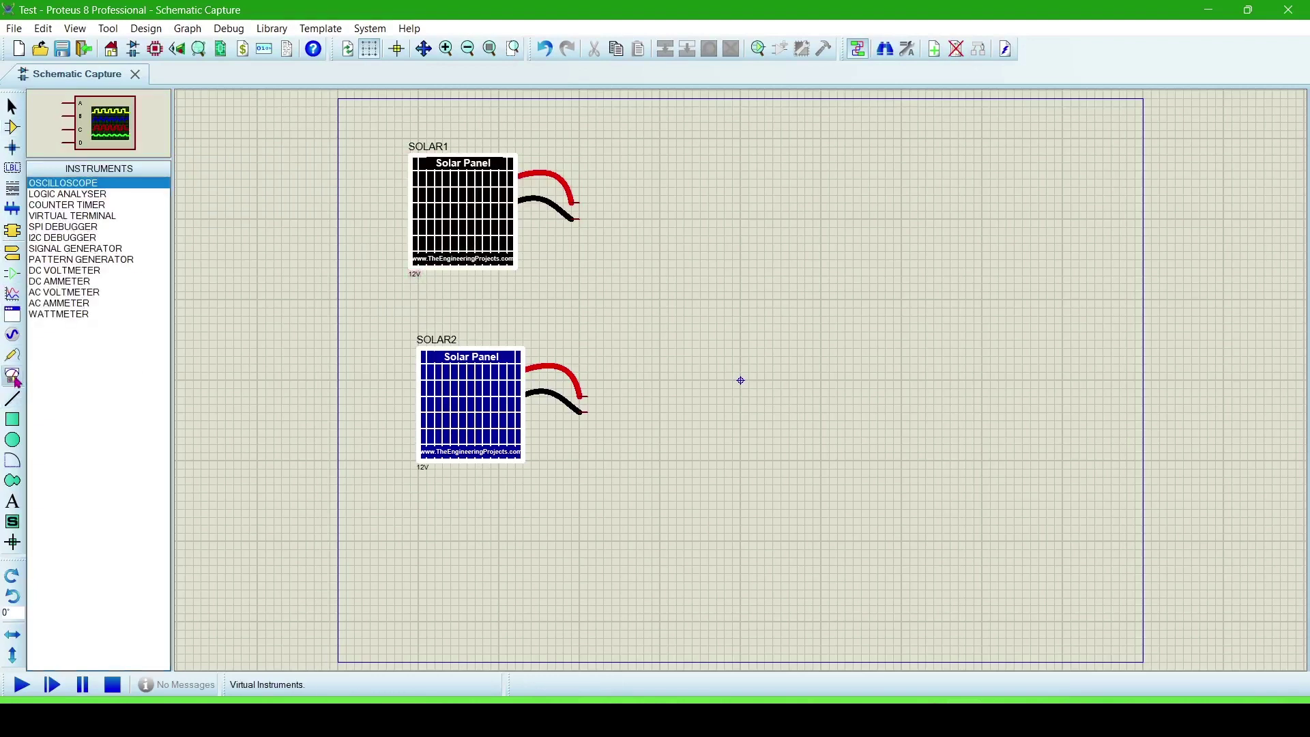
{"action": "left_click", "coordinate": [70, 272]}
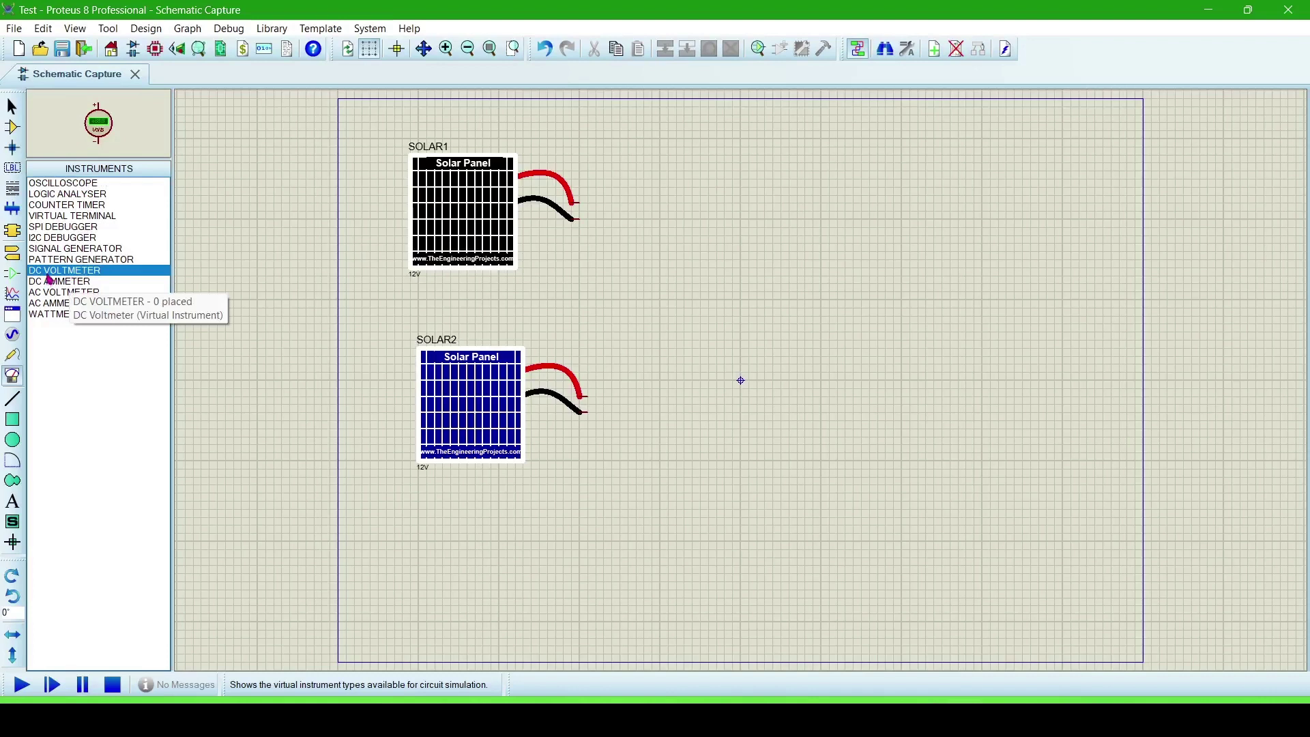
{"action": "left_click", "coordinate": [618, 212]}
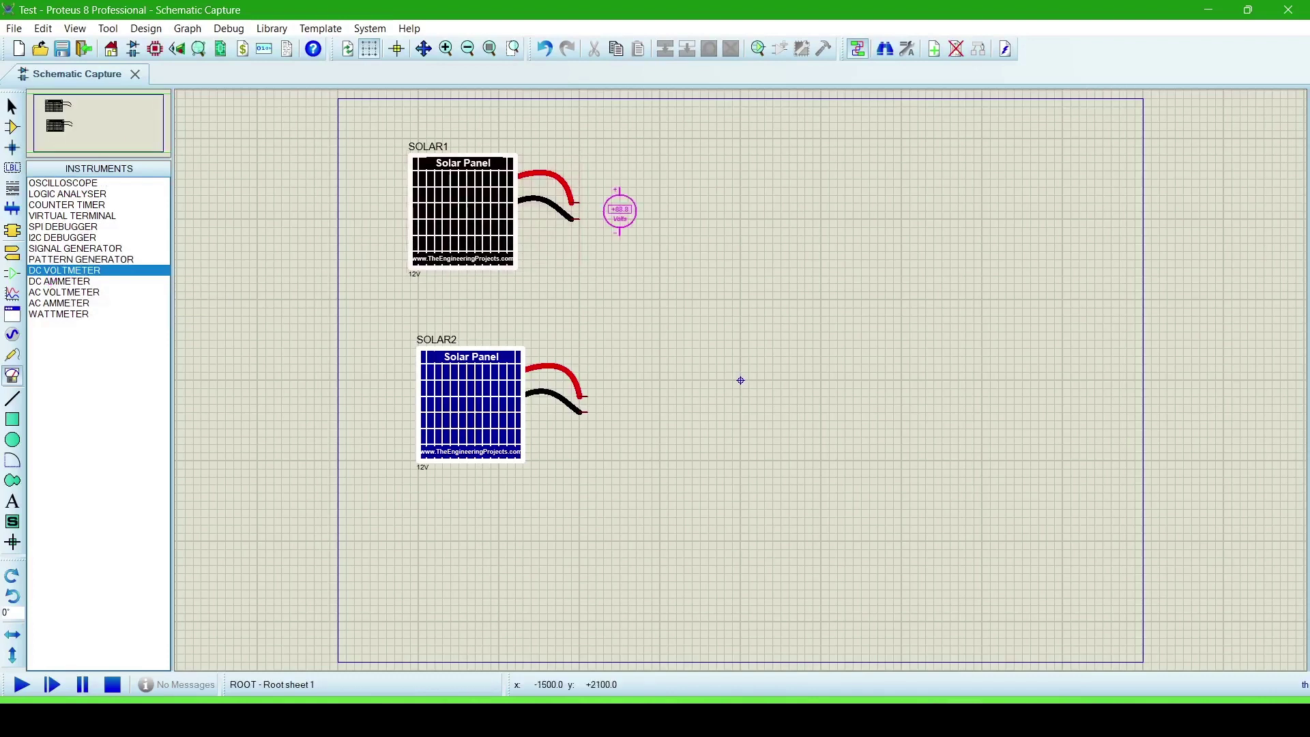
{"action": "left_click", "coordinate": [619, 213]}
{"action": "left_click", "coordinate": [621, 422]}
{"action": "left_click", "coordinate": [636, 422]}
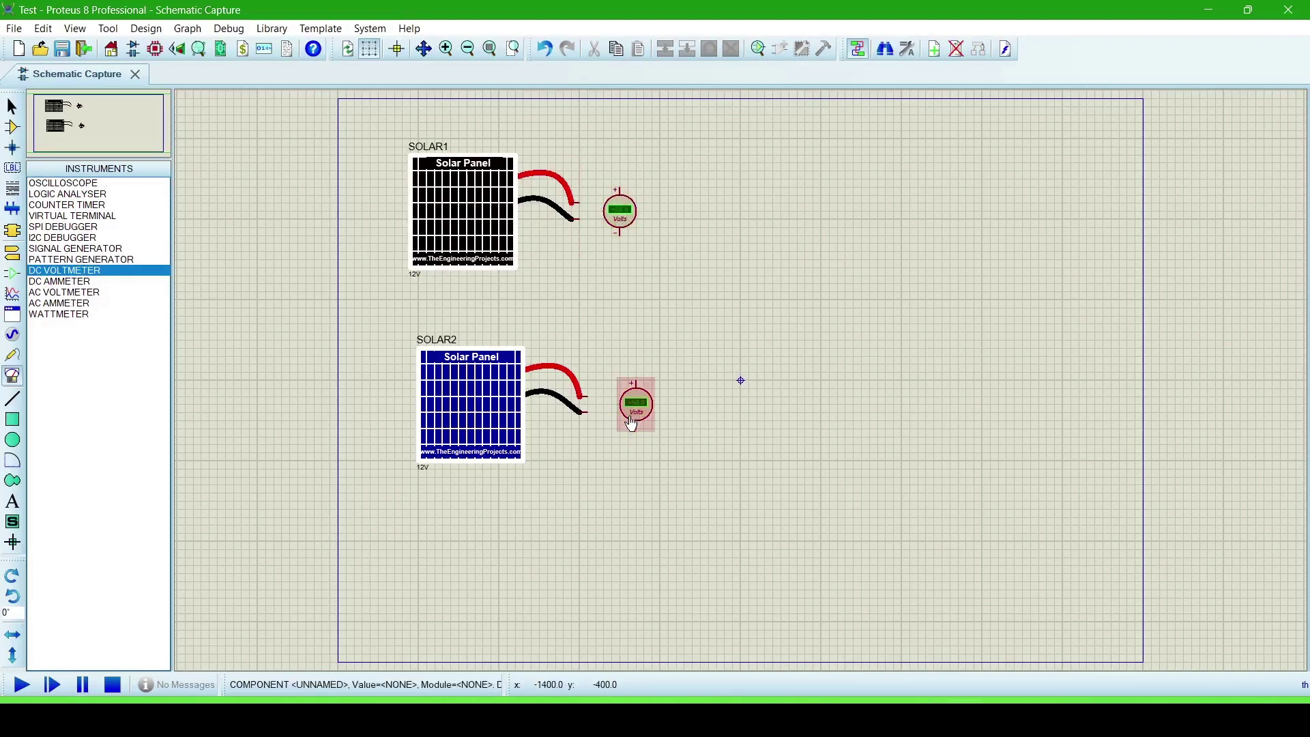
- Wire each voltmeter's plus to its panel's red lead and minus to the black lead
{"action": "left_click", "coordinate": [635, 427]}
{"action": "left_click", "coordinate": [586, 413]}
{"action": "left_click", "coordinate": [590, 395]}
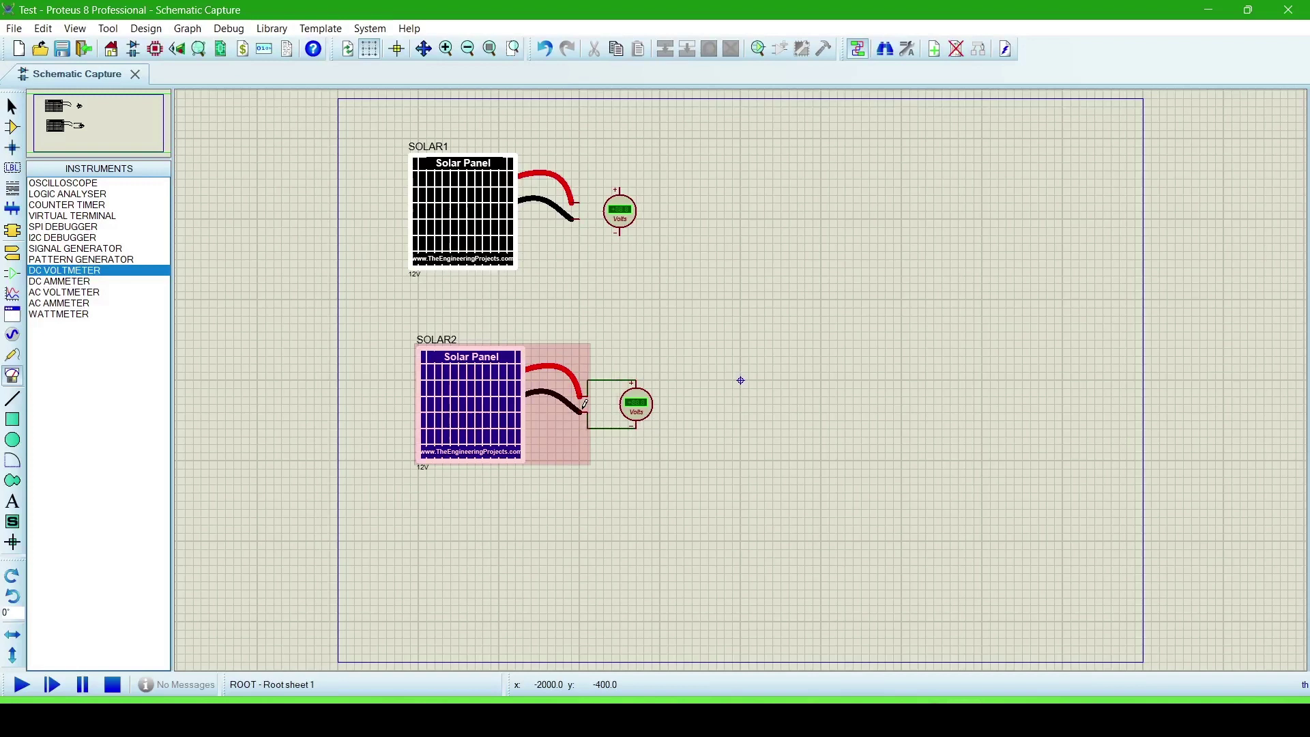
{"action": "left_click", "coordinate": [617, 188]}
{"action": "left_click", "coordinate": [580, 203]}
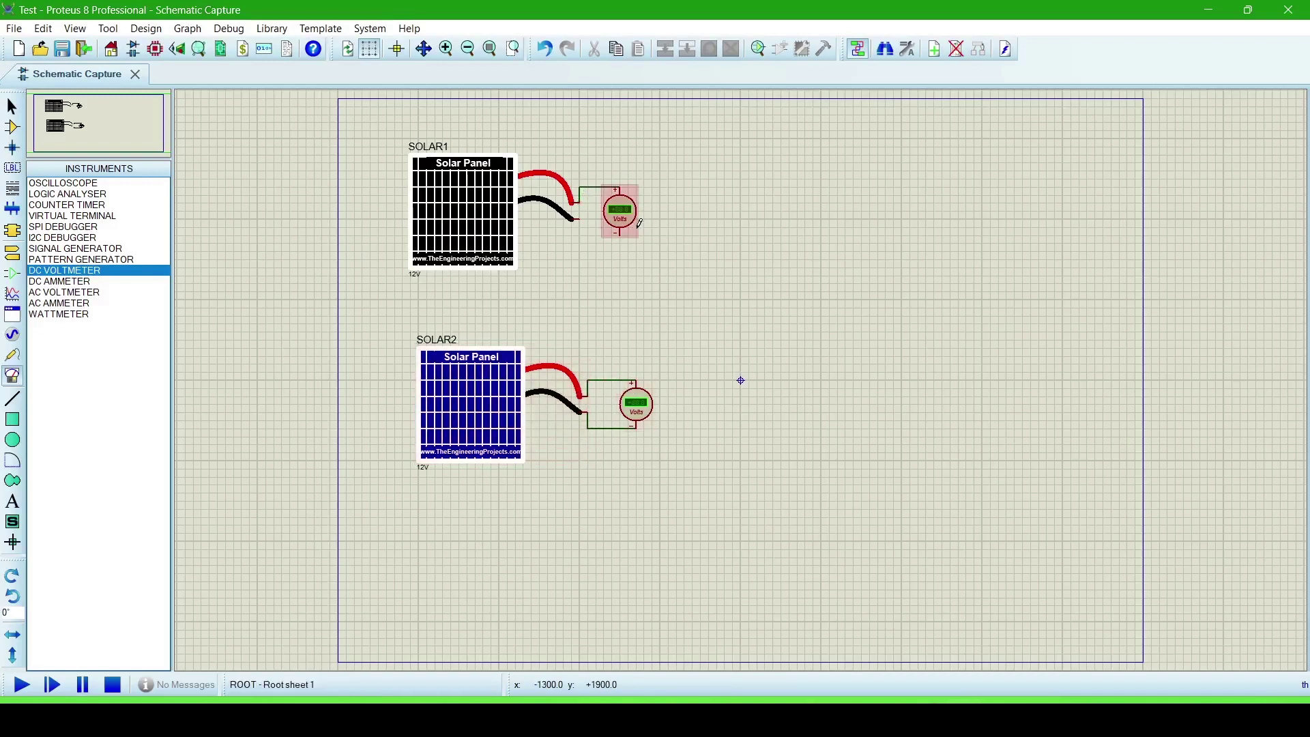
{"action": "left_click", "coordinate": [618, 234]}
{"action": "left_click", "coordinate": [579, 220]}
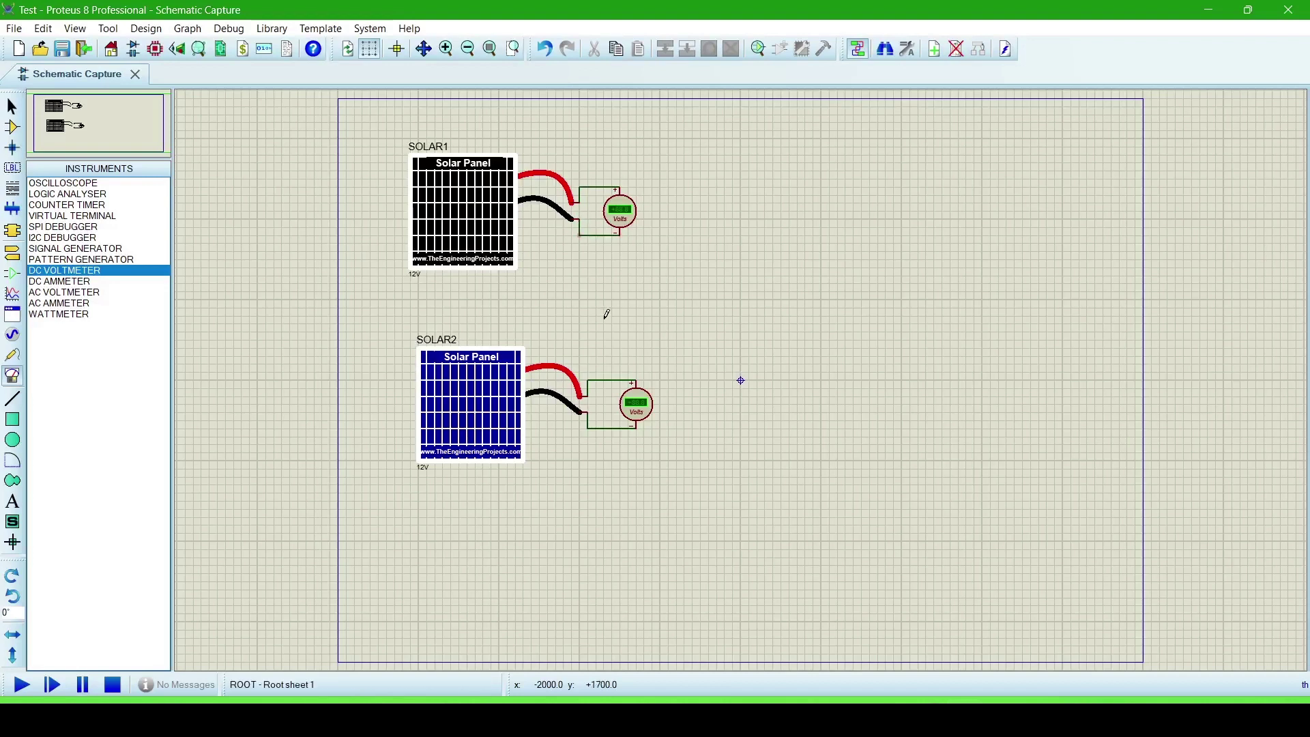